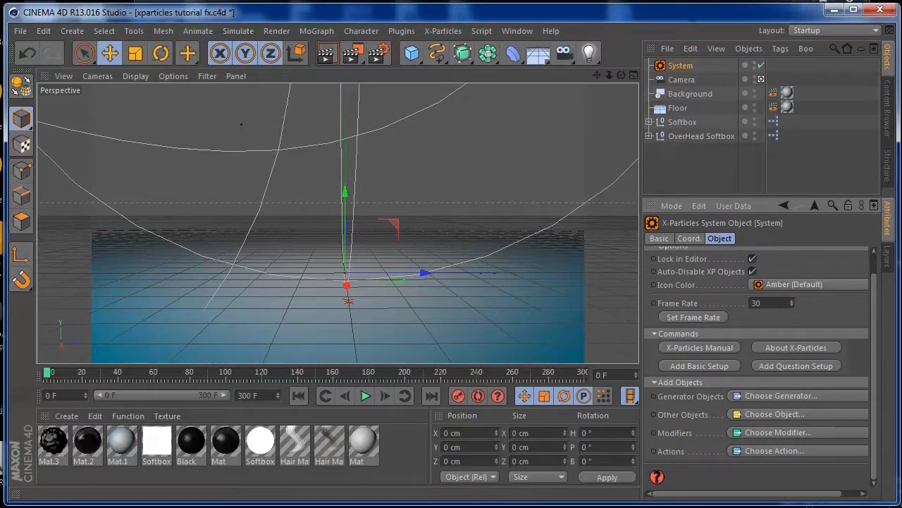
Step: Add an Emitter generator object to the X-Particles System
{"action": "scroll", "coordinate": [874, 297], "scroll_direction": "up", "scroll_amount": 1}
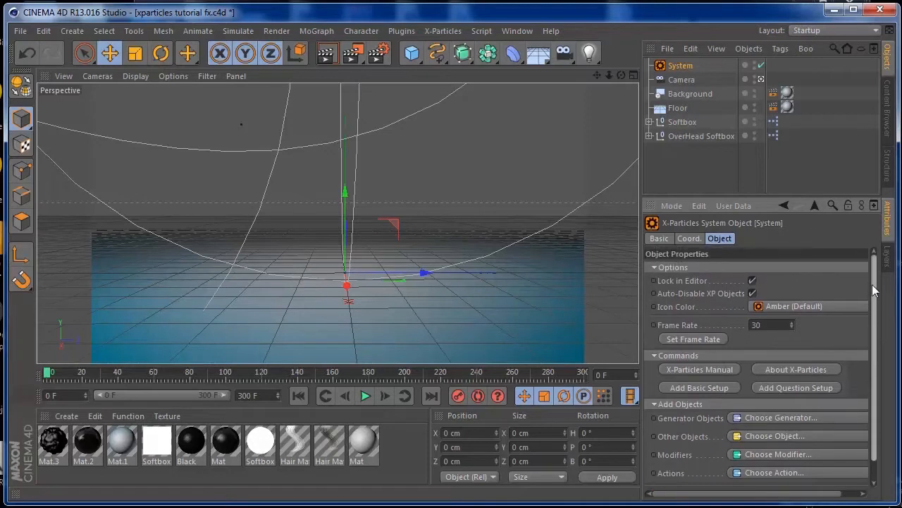
{"action": "scroll", "coordinate": [874, 340], "scroll_direction": "down", "scroll_amount": 1}
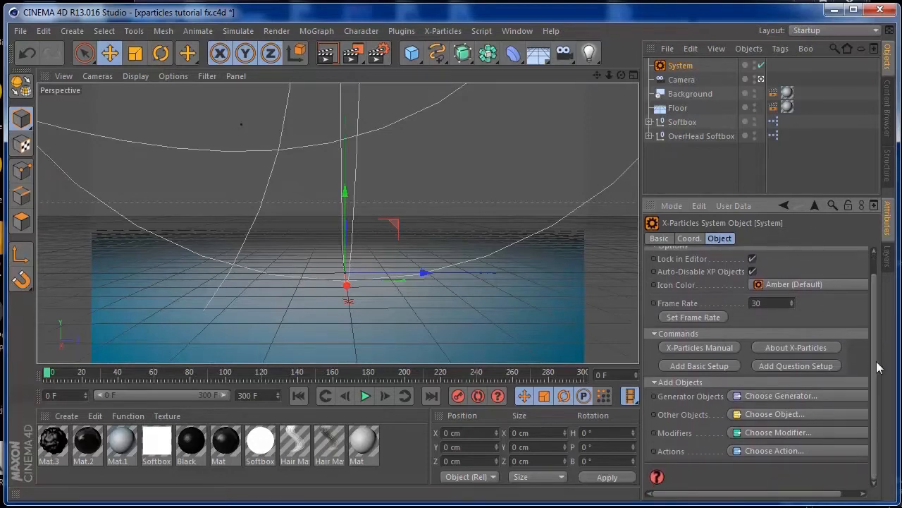
{"action": "left_click_drag", "start_coordinate": [808, 492], "coordinate": [855, 412]}
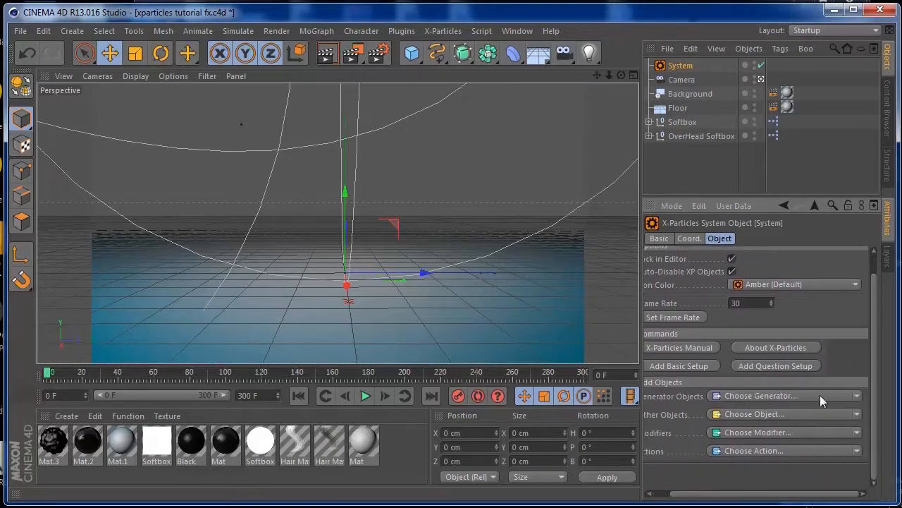
{"action": "left_click", "coordinate": [854, 399]}
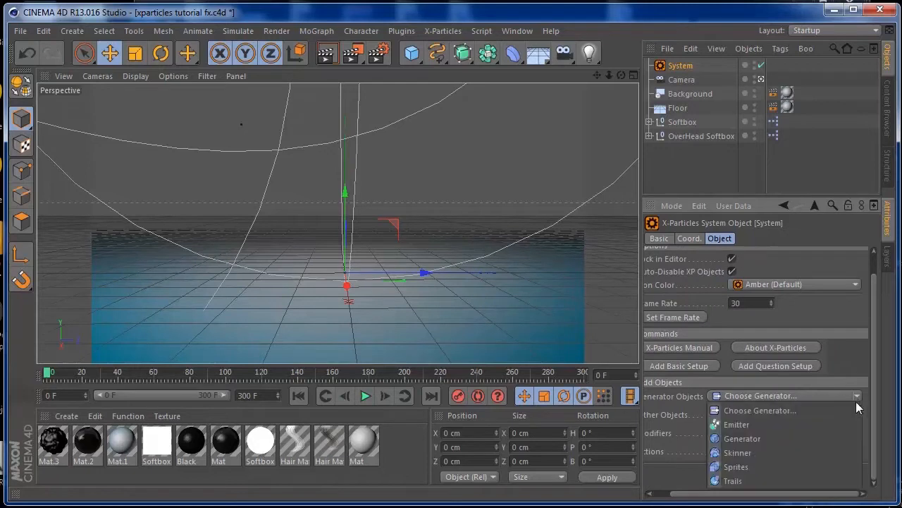
{"action": "left_click", "coordinate": [788, 423]}
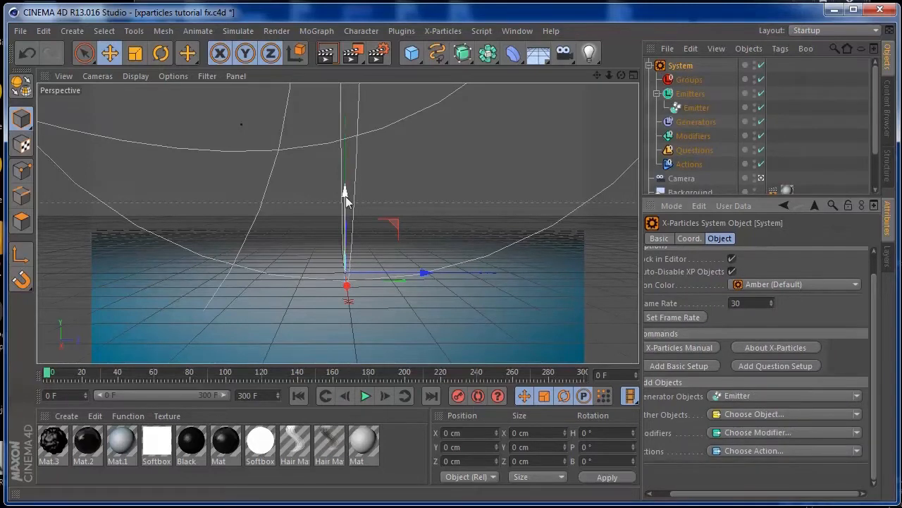
Step: Move the Emitter up and back along Z to about X -7, Y 191, Z -333 cm
{"action": "left_click", "coordinate": [691, 108]}
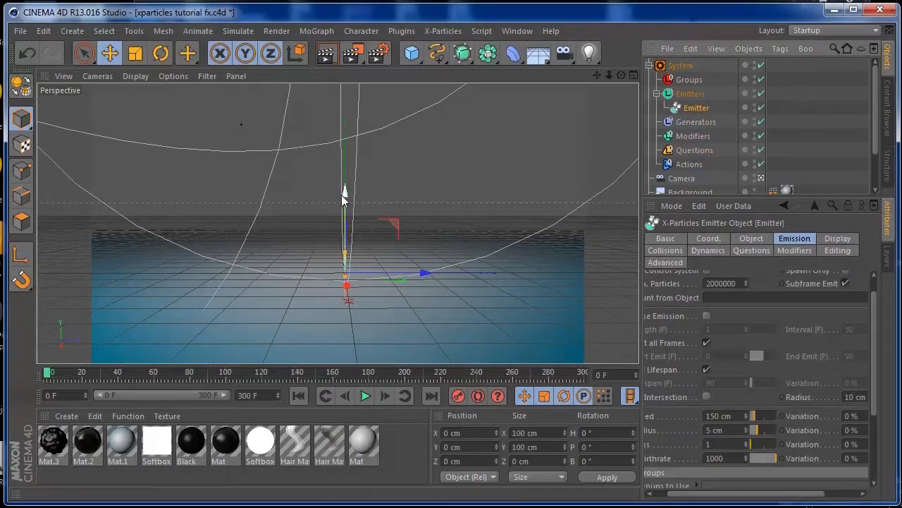
{"action": "left_click_drag", "start_coordinate": [340, 169], "coordinate": [339, 141]}
{"action": "left_click_drag", "start_coordinate": [413, 204], "coordinate": [284, 212]}
{"action": "left_click", "coordinate": [220, 155]}
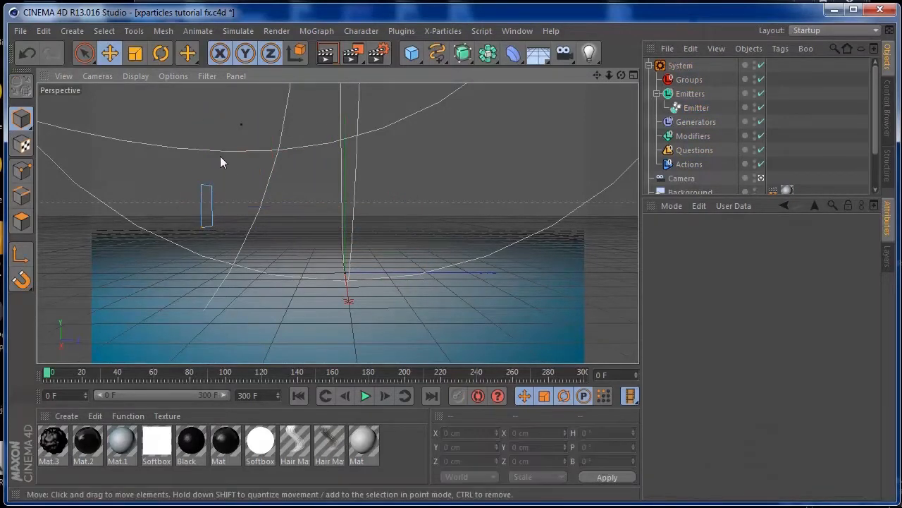
{"action": "left_click", "coordinate": [205, 188]}
{"action": "left_click_drag", "start_coordinate": [208, 129], "coordinate": [206, 115]}
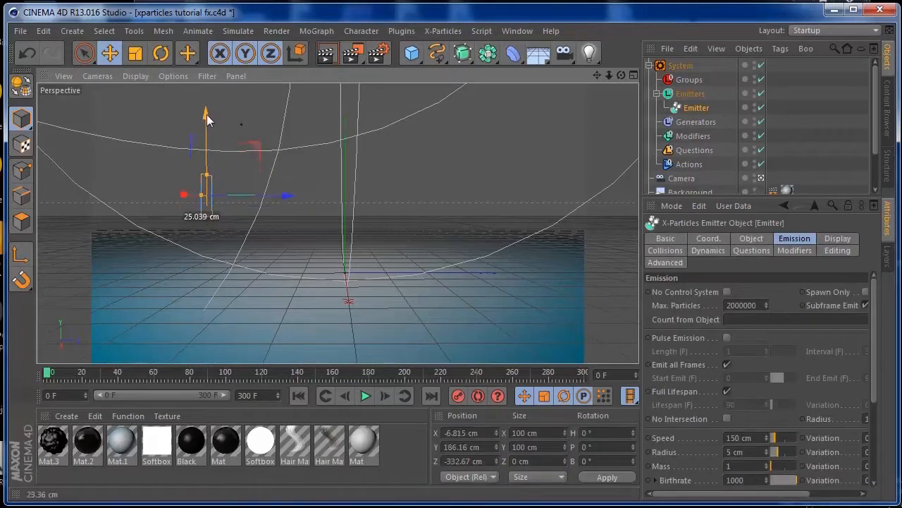
Step: Play the particle emission to preview it, and return to frame 0
{"action": "left_click", "coordinate": [365, 395]}
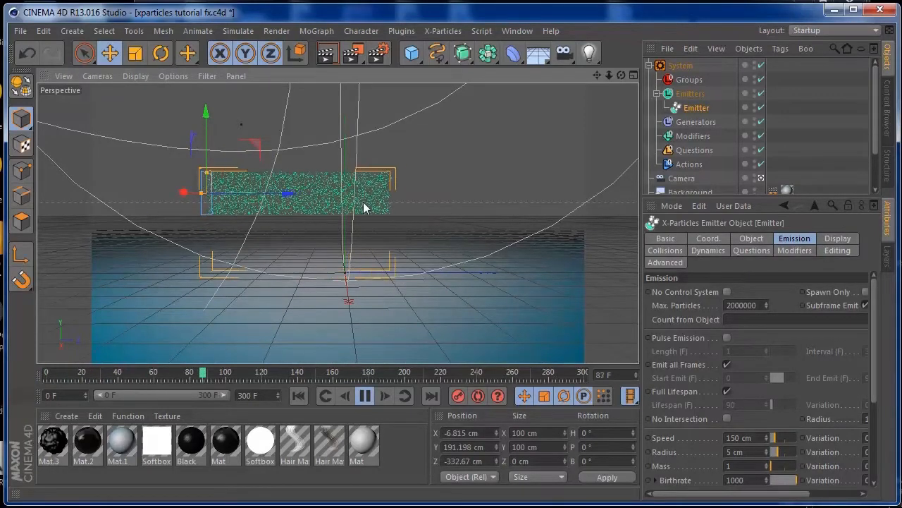
{"action": "left_click", "coordinate": [365, 395]}
{"action": "left_click", "coordinate": [298, 396]}
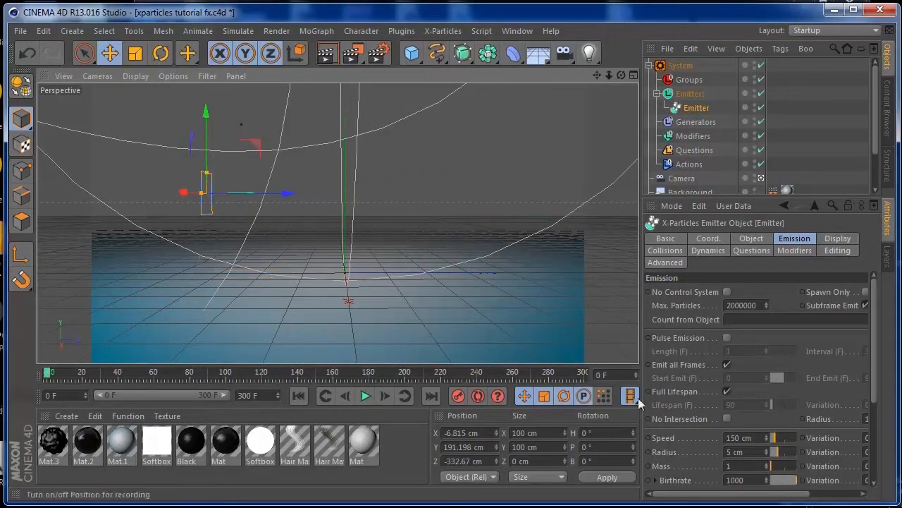
Step: Add a Trails generator object to the X-Particles System
{"action": "scroll", "coordinate": [878, 167], "scroll_direction": "down", "scroll_amount": 3}
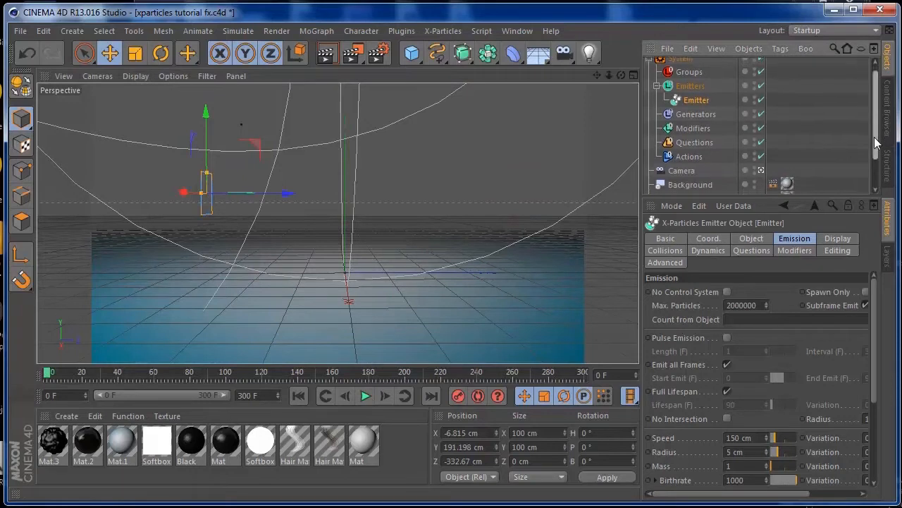
{"action": "scroll", "coordinate": [878, 167], "scroll_direction": "up", "scroll_amount": 3}
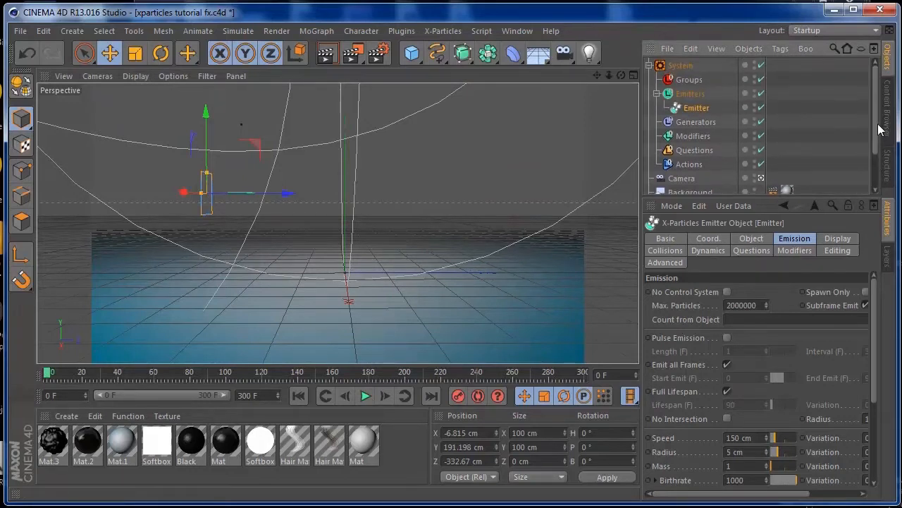
{"action": "left_click", "coordinate": [681, 65]}
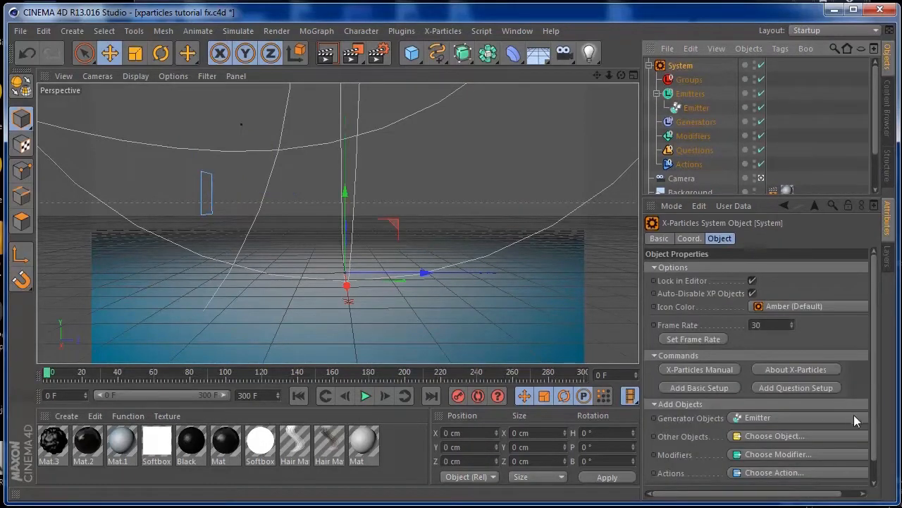
{"action": "left_click_drag", "start_coordinate": [790, 492], "coordinate": [815, 492]}
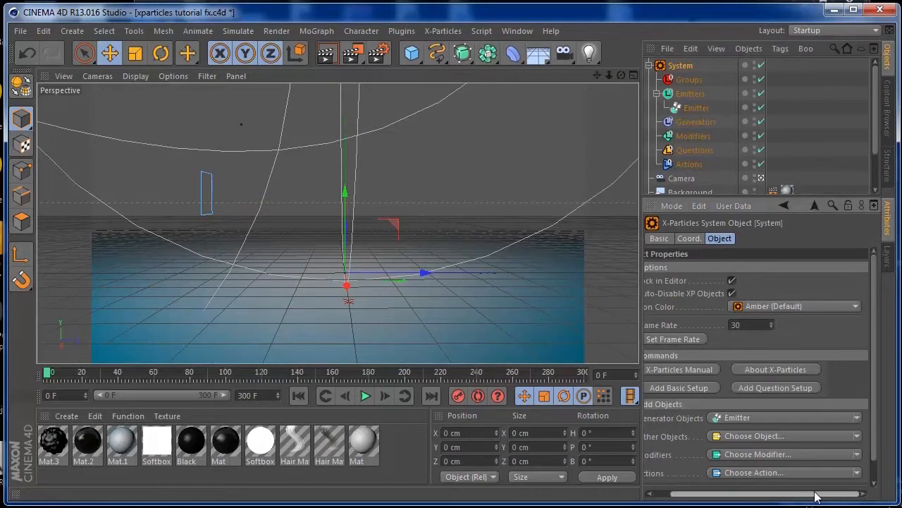
{"action": "left_click", "coordinate": [857, 417]}
{"action": "left_click", "coordinate": [791, 402]}
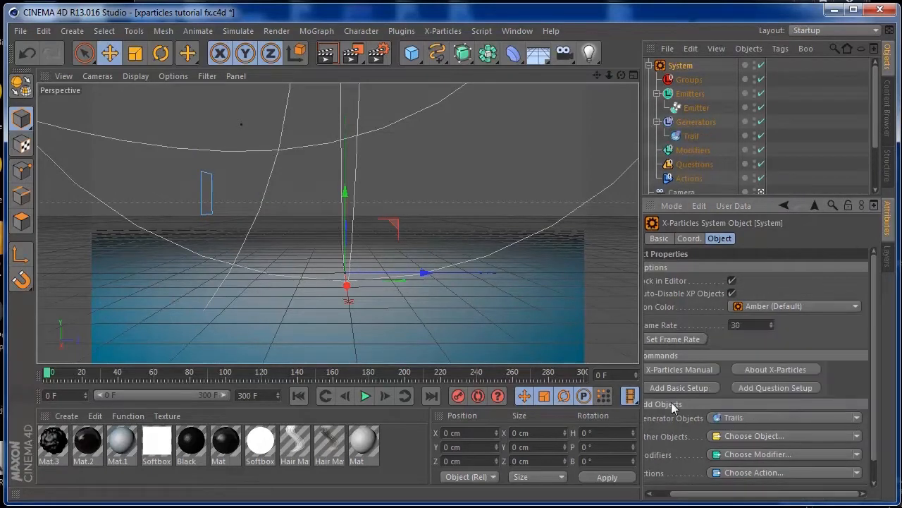
Step: Play the particle trails up to frame 76 and render the perspective view to check them
{"action": "left_click", "coordinate": [366, 396]}
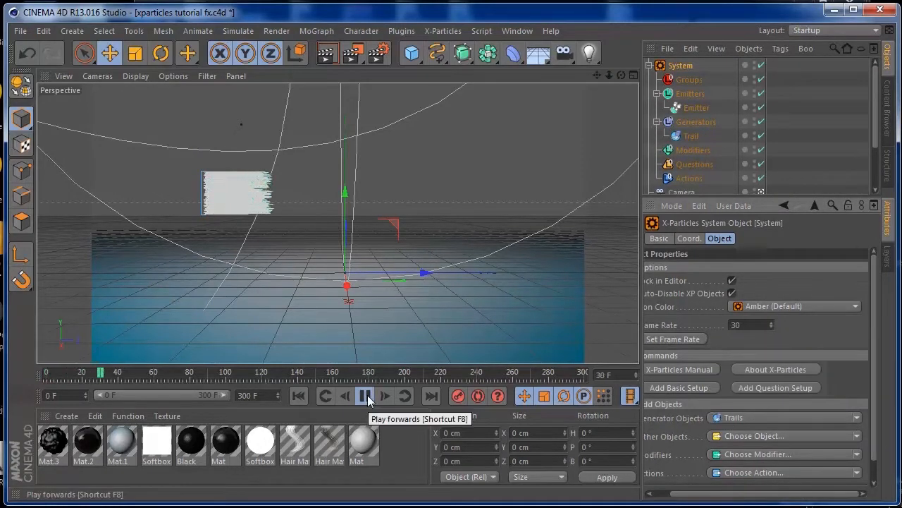
{"action": "left_click", "coordinate": [365, 397]}
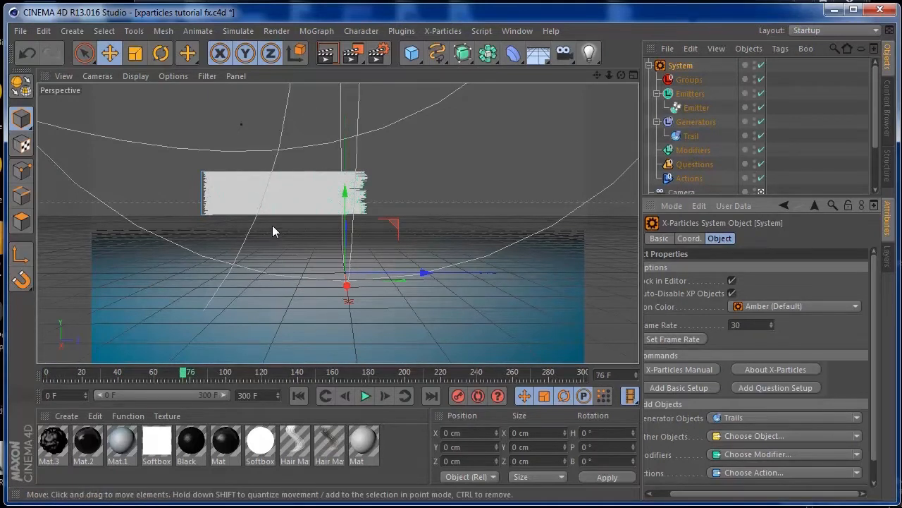
{"action": "left_click", "coordinate": [326, 53]}
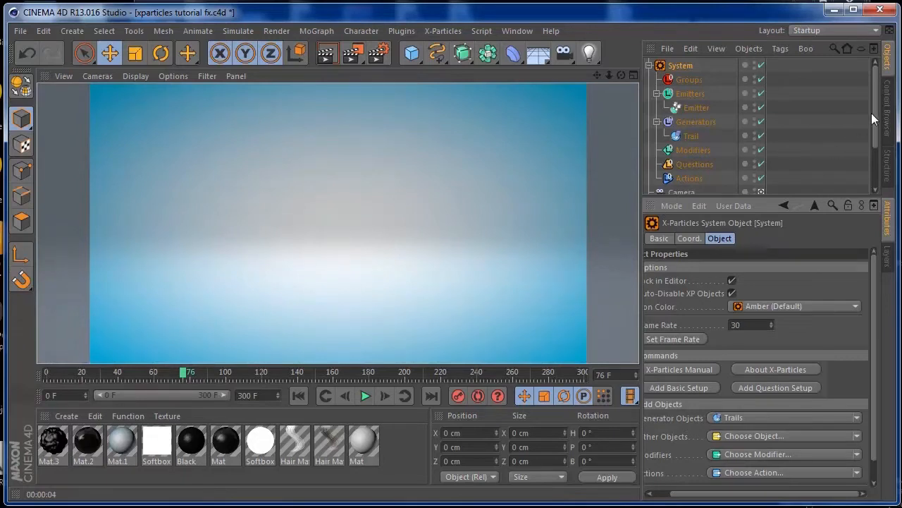
{"action": "mouse_move", "coordinate": [875, 119]}
{"action": "left_mouse_down"}
{"action": "mouse_move", "coordinate": [877, 157]}
{"action": "mouse_move", "coordinate": [877, 105]}
{"action": "left_mouse_up"}
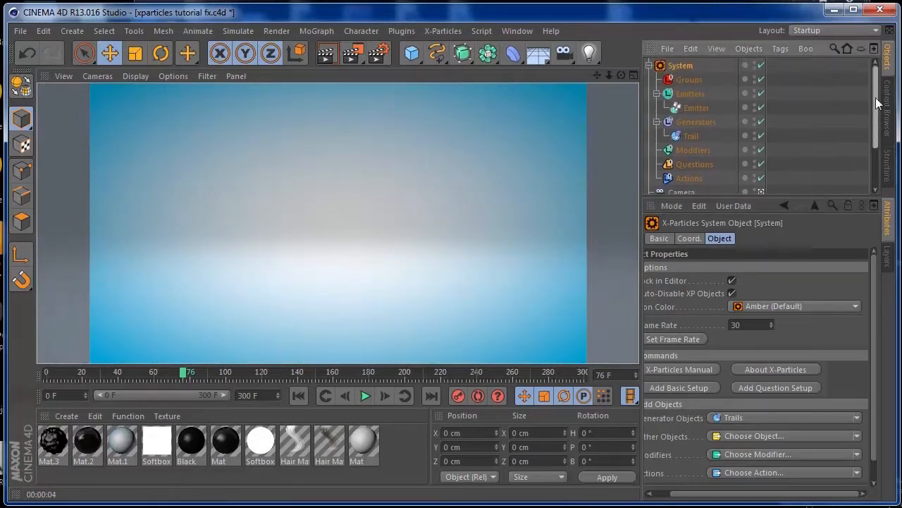
Step: Add a Rotator modifier to the X-Particles System
{"action": "left_click", "coordinate": [681, 66]}
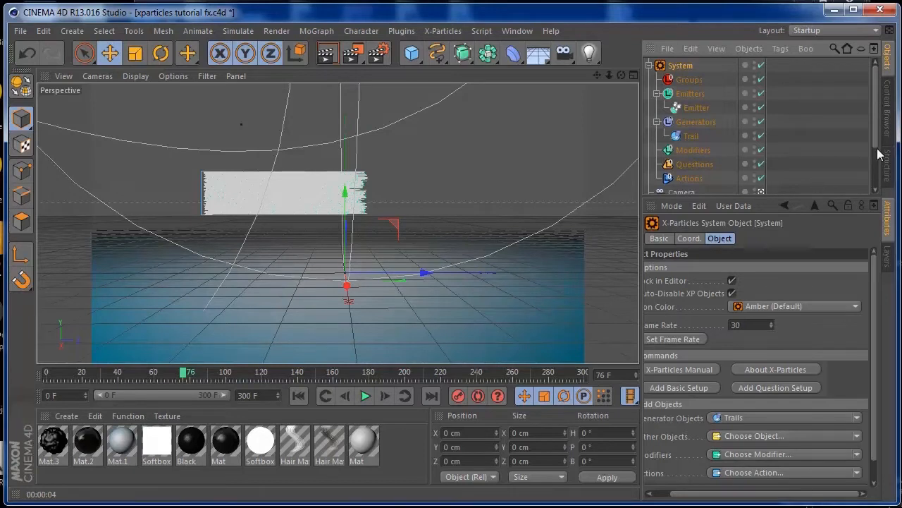
{"action": "scroll", "coordinate": [872, 313], "scroll_direction": "down", "scroll_amount": 1}
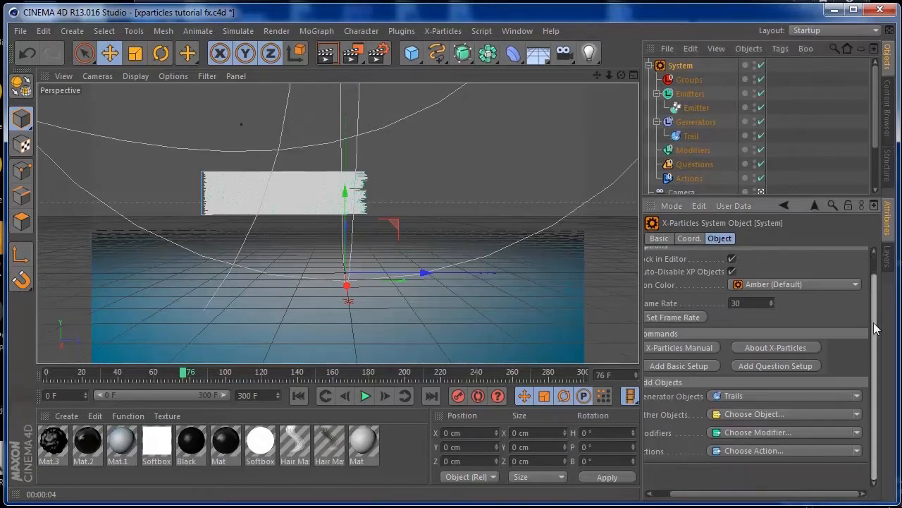
{"action": "left_click", "coordinate": [858, 434]}
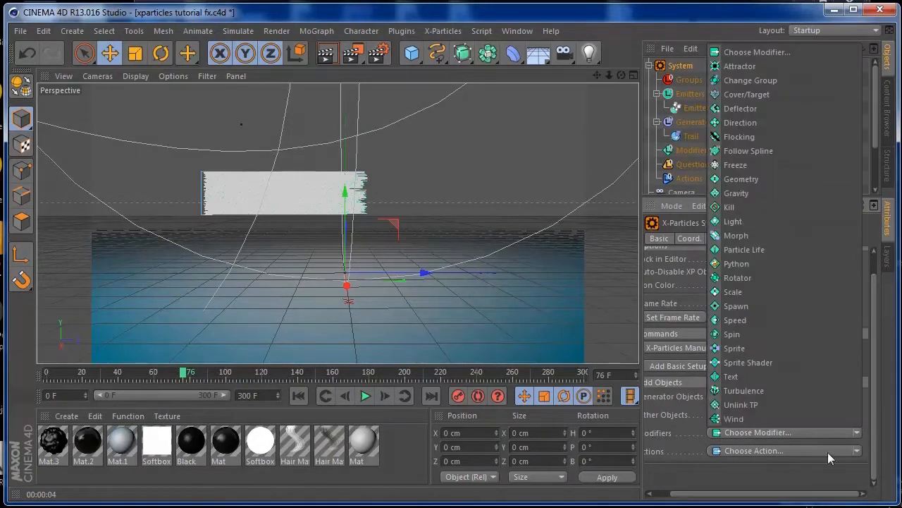
{"action": "left_click", "coordinate": [770, 277]}
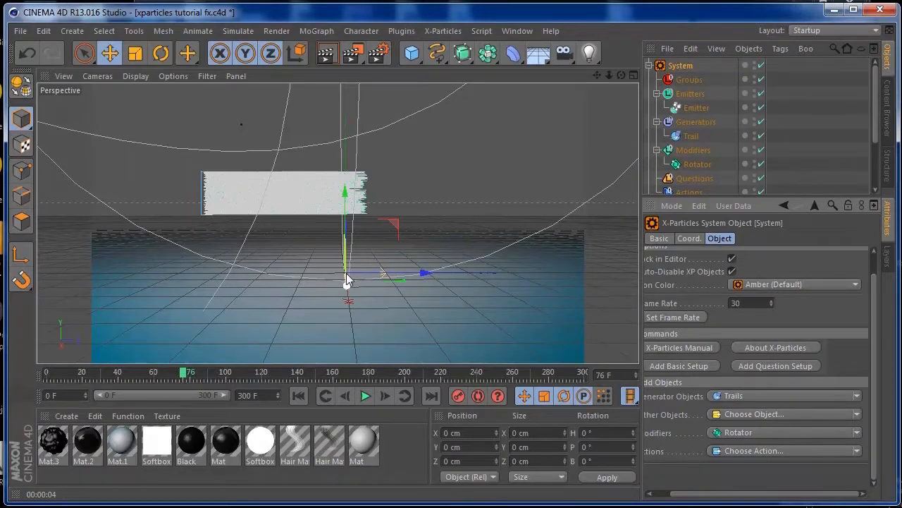
Step: Move the Rotator modifier over the emitter, to about Y 202 cm and Z -357 cm
{"action": "left_click", "coordinate": [698, 164]}
{"action": "left_click_drag", "start_coordinate": [349, 203], "coordinate": [350, 111]}
{"action": "left_click_drag", "start_coordinate": [425, 188], "coordinate": [279, 193]}
Step: Play the rotated trails from frame 0 to frame 140 and inspect them from a slightly different angle
{"action": "left_click", "coordinate": [299, 395]}
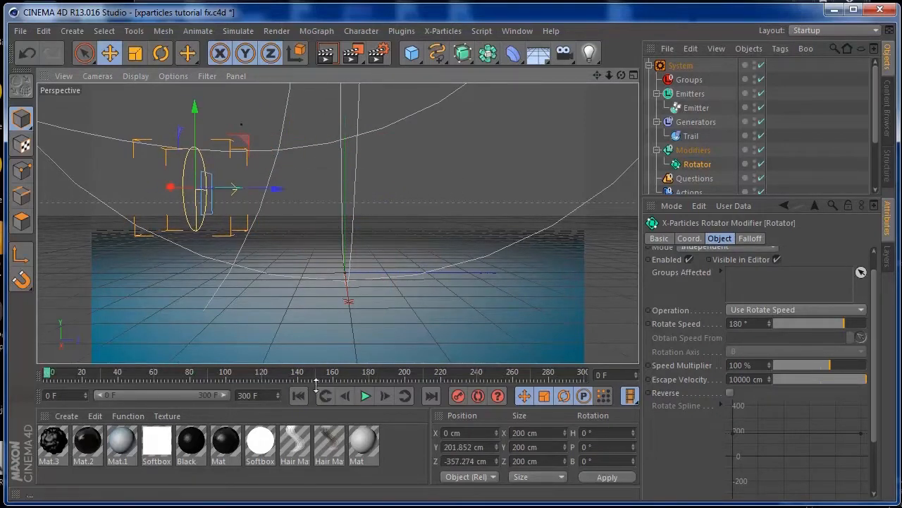
{"action": "left_click", "coordinate": [365, 396]}
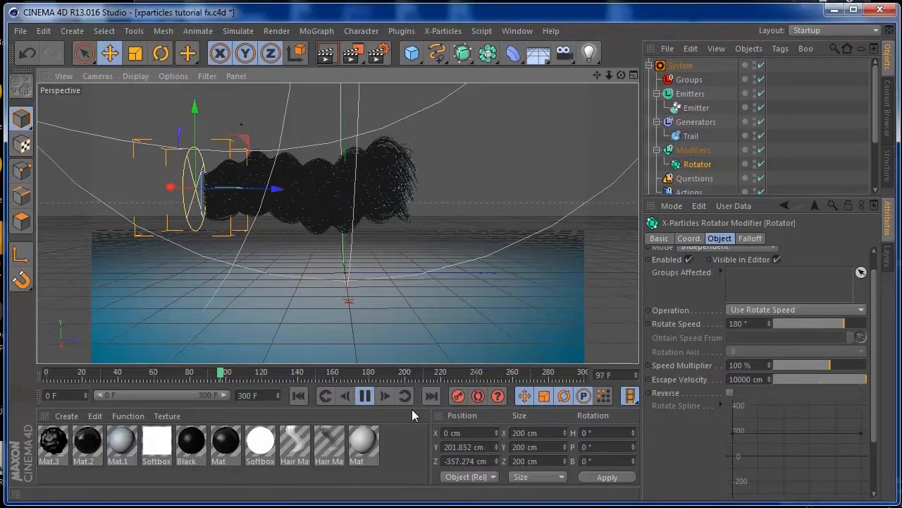
{"action": "left_click", "coordinate": [365, 396]}
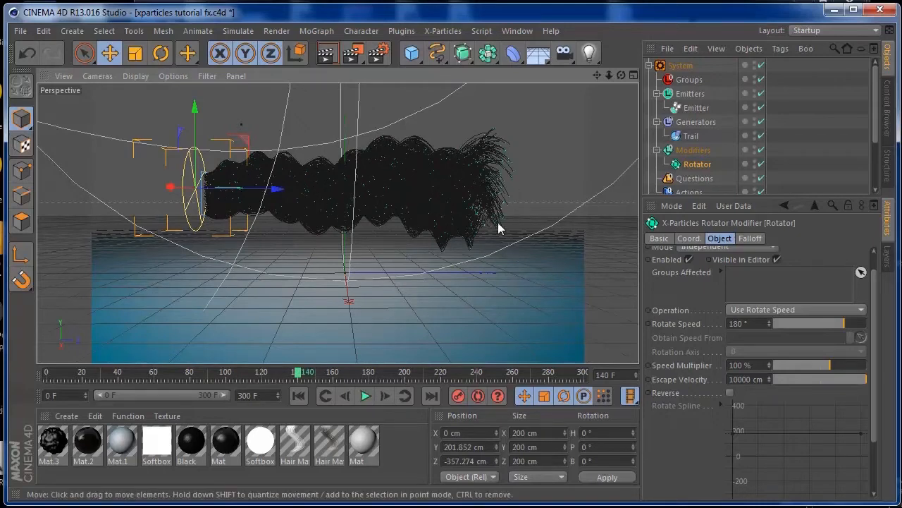
{"action": "mouse_move", "coordinate": [621, 75]}
{"action": "left_mouse_down"}
{"action": "mouse_move", "coordinate": [485, 93]}
{"action": "mouse_move", "coordinate": [420, 85]}
{"action": "mouse_move", "coordinate": [563, 86]}
{"action": "mouse_move", "coordinate": [605, 128]}
{"action": "mouse_move", "coordinate": [637, 85]}
{"action": "mouse_move", "coordinate": [615, 76]}
{"action": "left_mouse_up"}
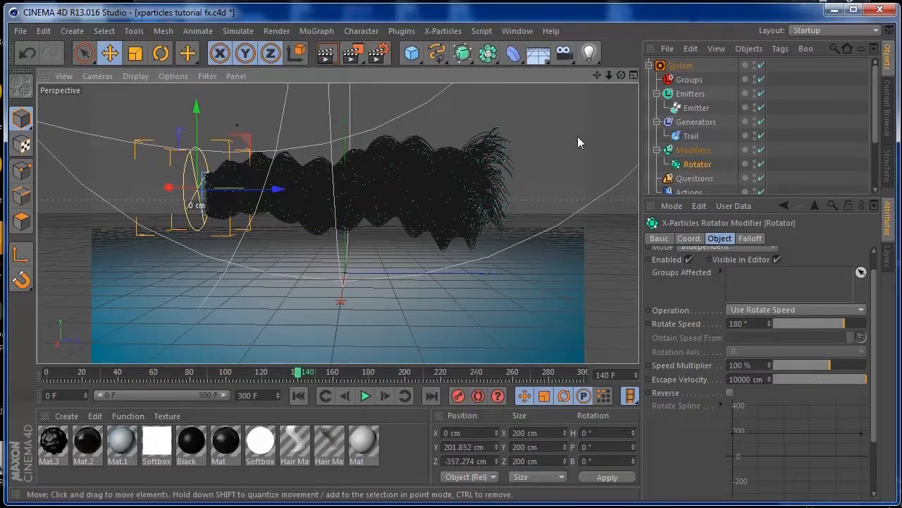
{"action": "left_click_drag", "start_coordinate": [597, 75], "coordinate": [564, 71]}
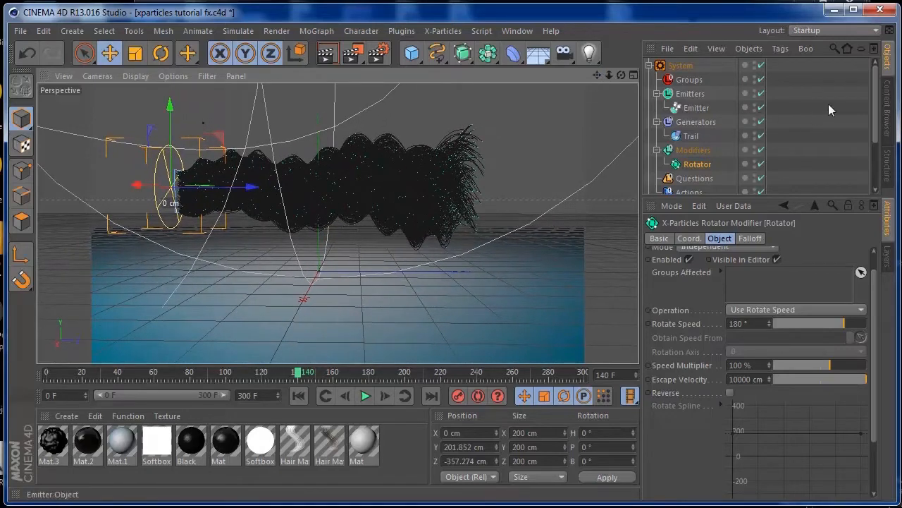
{"action": "left_click_drag", "start_coordinate": [875, 100], "coordinate": [872, 77]}
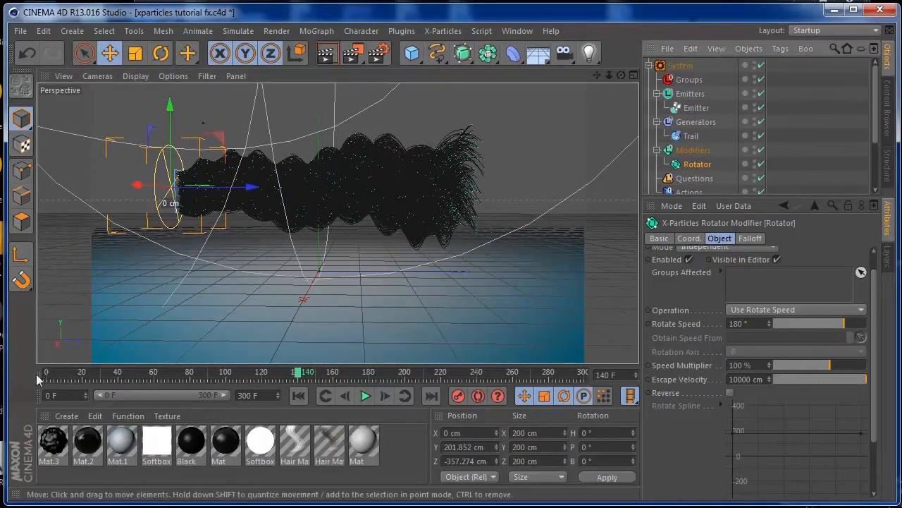
Step: Create a new Hair Material
{"action": "left_click", "coordinate": [68, 417]}
{"action": "mouse_move", "coordinate": [97, 315]}
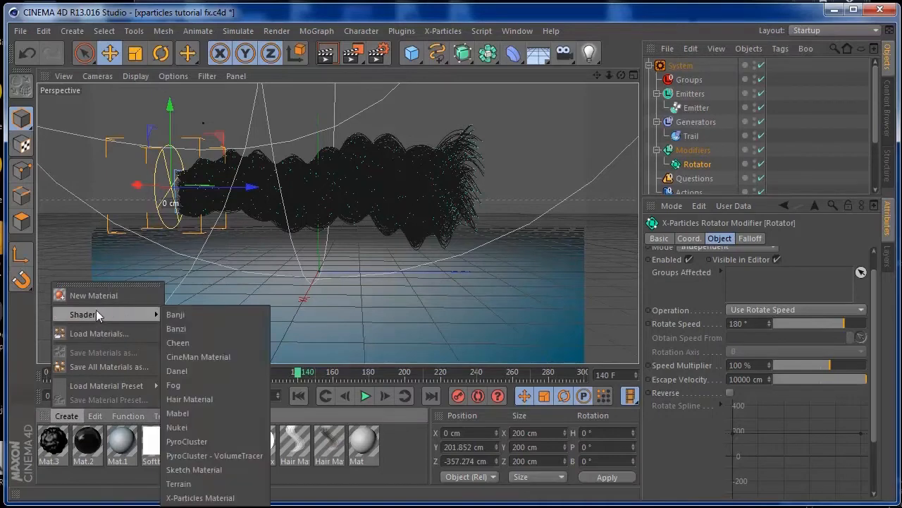
{"action": "left_click", "coordinate": [189, 399]}
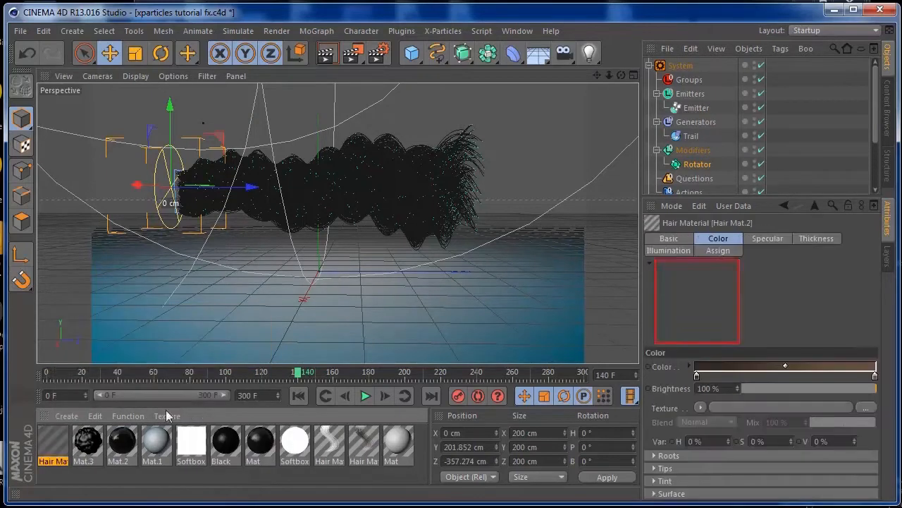
Step: Set both ends of the new hair material's color gradient to black
{"action": "double_click", "coordinate": [52, 437]}
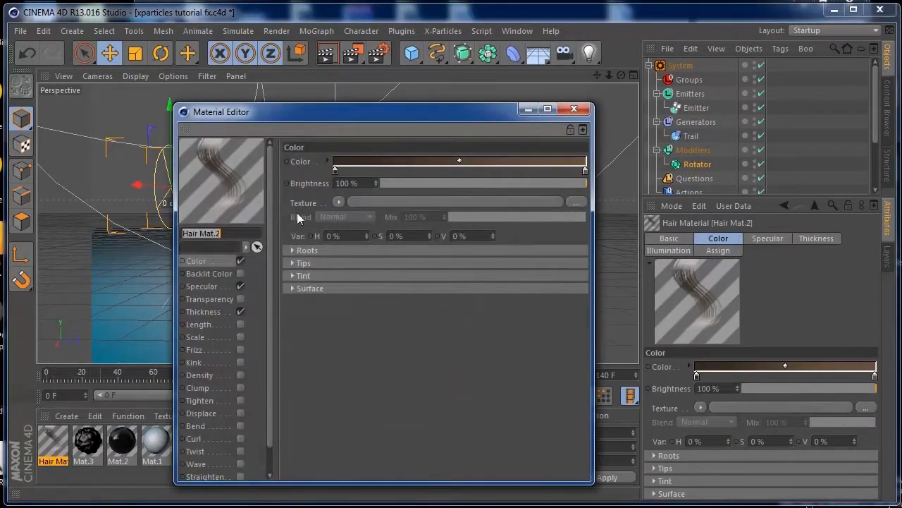
{"action": "double_click", "coordinate": [335, 170]}
{"action": "left_click_drag", "start_coordinate": [333, 171], "coordinate": [270, 201]}
{"action": "left_click", "coordinate": [306, 239]}
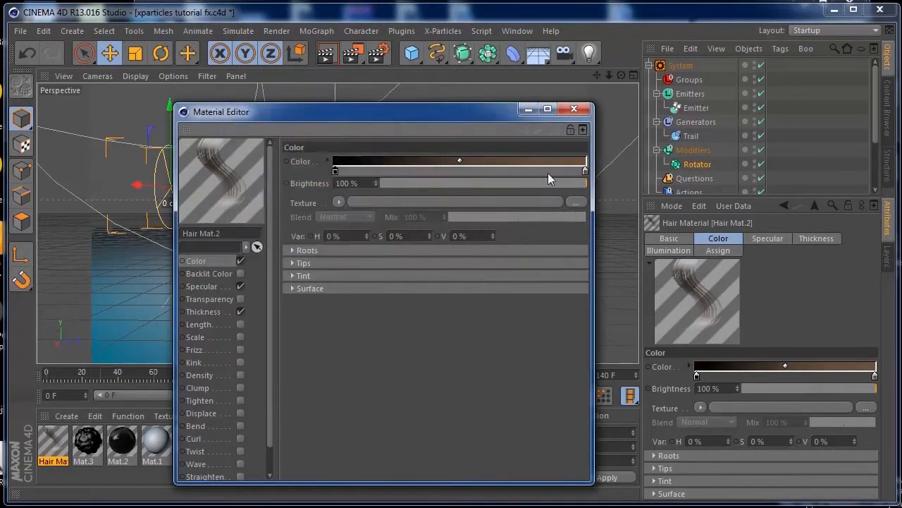
{"action": "double_click", "coordinate": [586, 171]}
{"action": "left_click_drag", "start_coordinate": [564, 169], "coordinate": [534, 203]}
{"action": "left_click", "coordinate": [550, 237]}
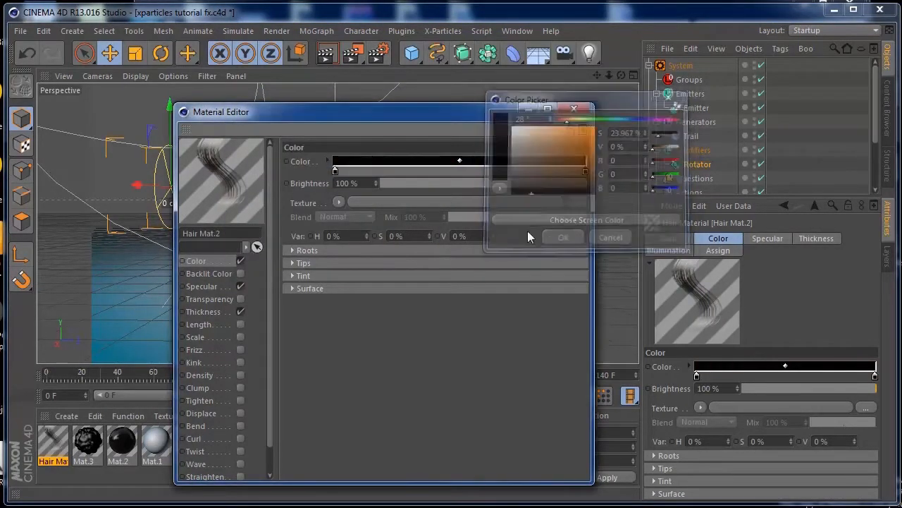
{"action": "left_click", "coordinate": [584, 111]}
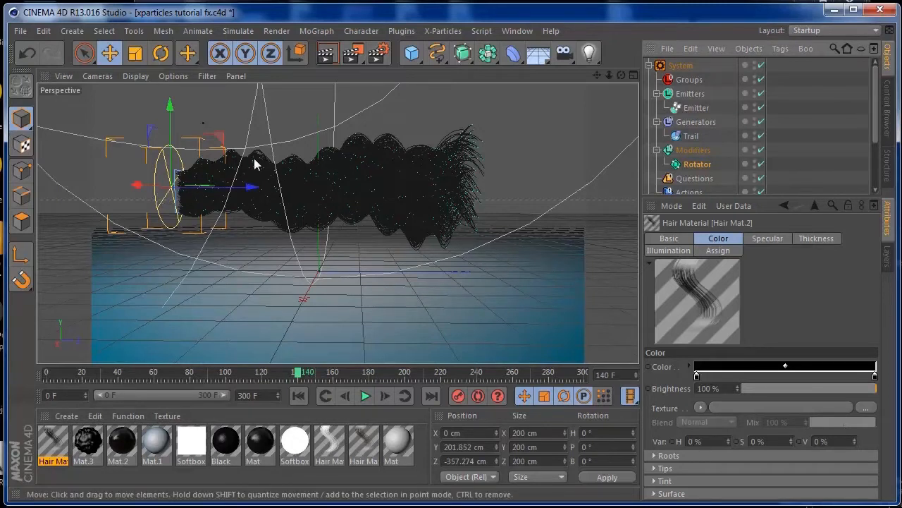
Step: Bring up the Thinking Particles settings with the All particle group selected
{"action": "left_click", "coordinate": [226, 32]}
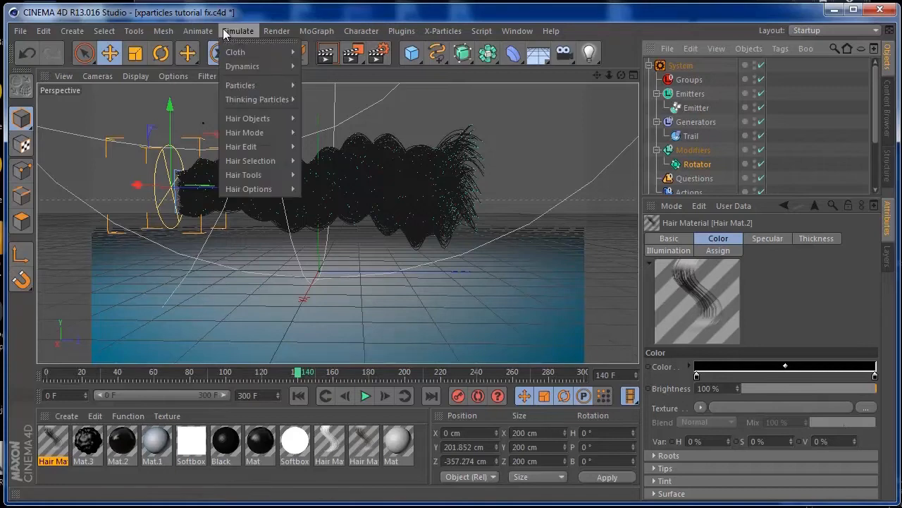
{"action": "mouse_move", "coordinate": [248, 99]}
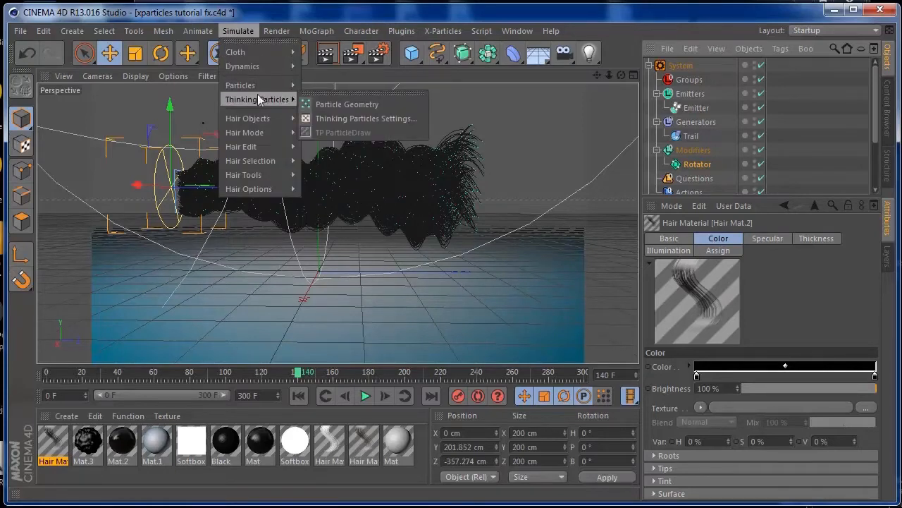
{"action": "left_click", "coordinate": [325, 119]}
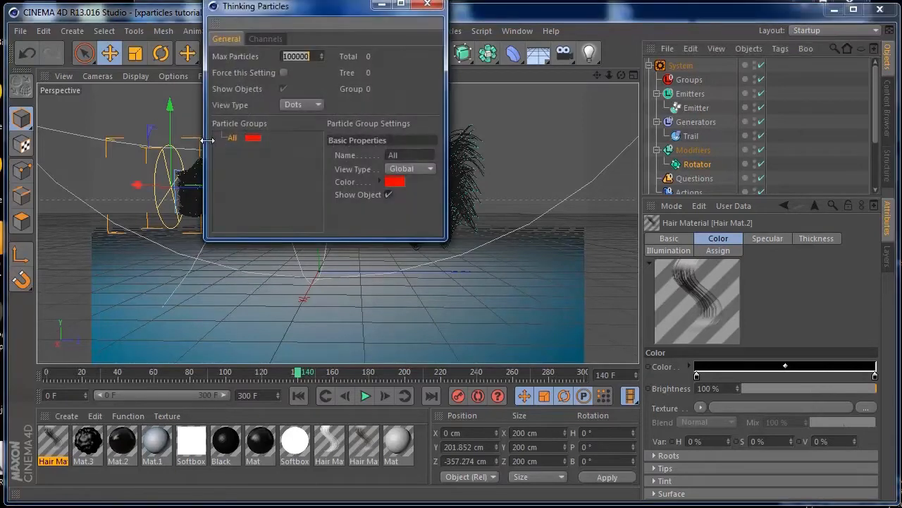
{"action": "left_click", "coordinate": [235, 139]}
Step: Enable Generate Thinking Particles in the X-Particles Emitter's emission settings
{"action": "mouse_move", "coordinate": [875, 86]}
{"action": "left_mouse_down"}
{"action": "mouse_move", "coordinate": [875, 107]}
{"action": "mouse_move", "coordinate": [875, 78]}
{"action": "left_mouse_up"}
{"action": "left_click", "coordinate": [691, 107]}
{"action": "left_click_drag", "start_coordinate": [876, 288], "coordinate": [876, 363]}
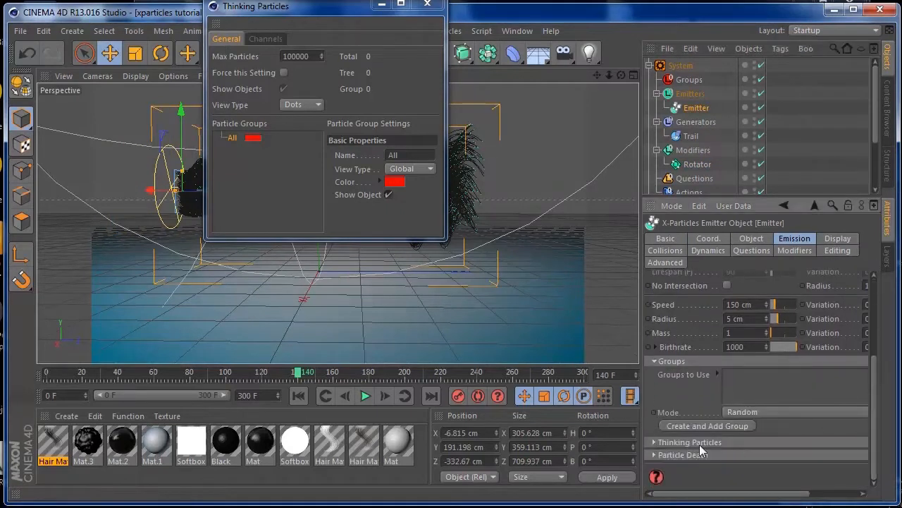
{"action": "left_click", "coordinate": [656, 442]}
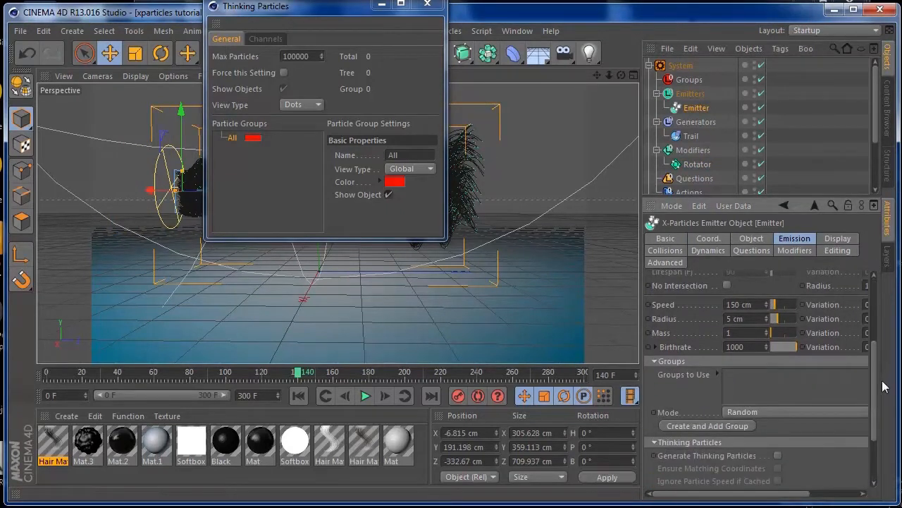
{"action": "scroll", "coordinate": [876, 398], "scroll_direction": "down", "scroll_amount": 3}
{"action": "left_click", "coordinate": [777, 372]}
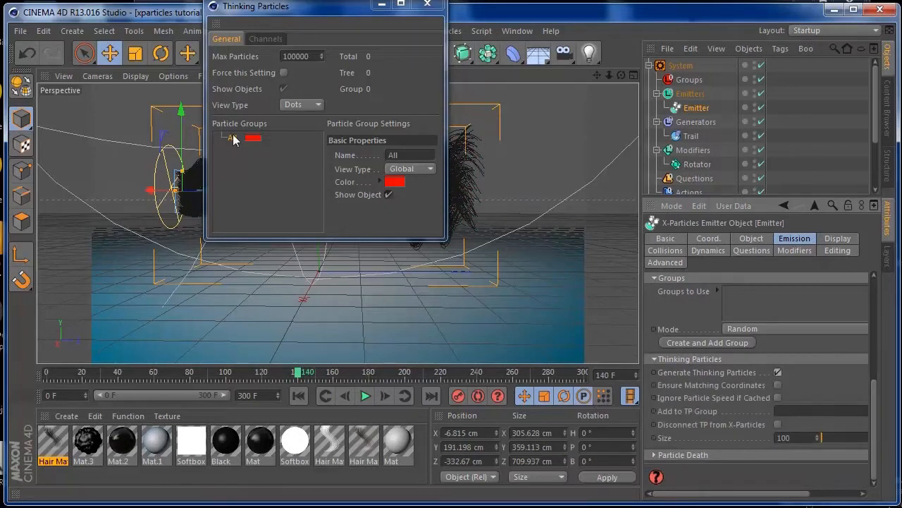
Step: Assign the All particle group as the emitter's Add to TP Group target and minimize the Thinking Particles window
{"action": "left_click_drag", "start_coordinate": [234, 140], "coordinate": [669, 331]}
{"action": "left_click_drag", "start_coordinate": [808, 400], "coordinate": [811, 411]}
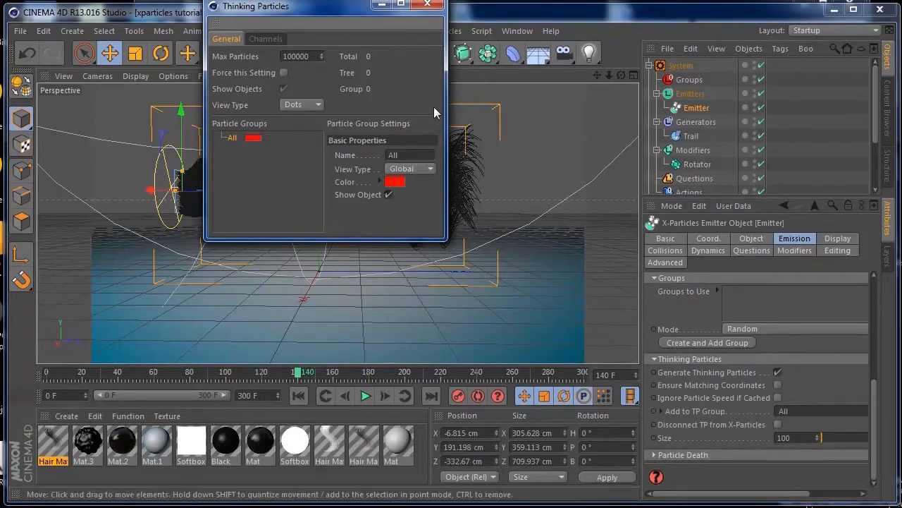
{"action": "left_click", "coordinate": [380, 5]}
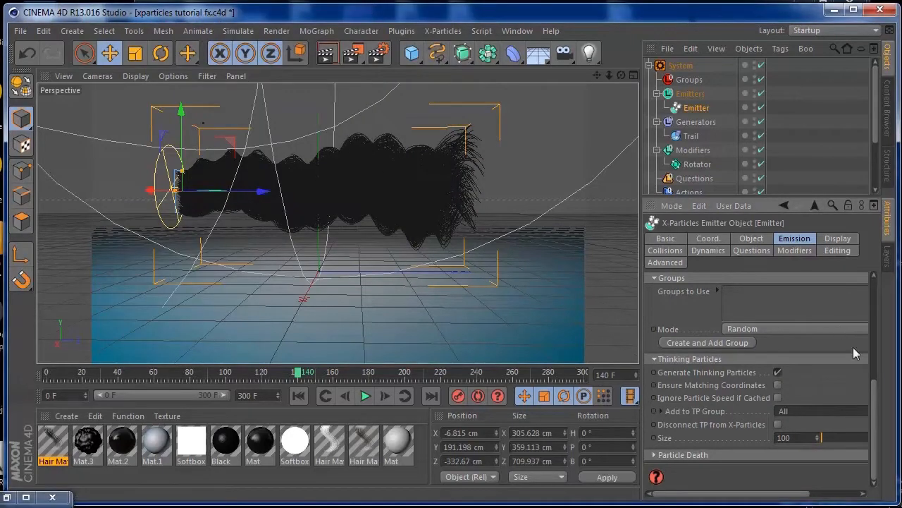
Step: Add a MoGraph Tracer to the scene with the X-Particles System as its trace link
{"action": "left_click_drag", "start_coordinate": [875, 396], "coordinate": [875, 282]}
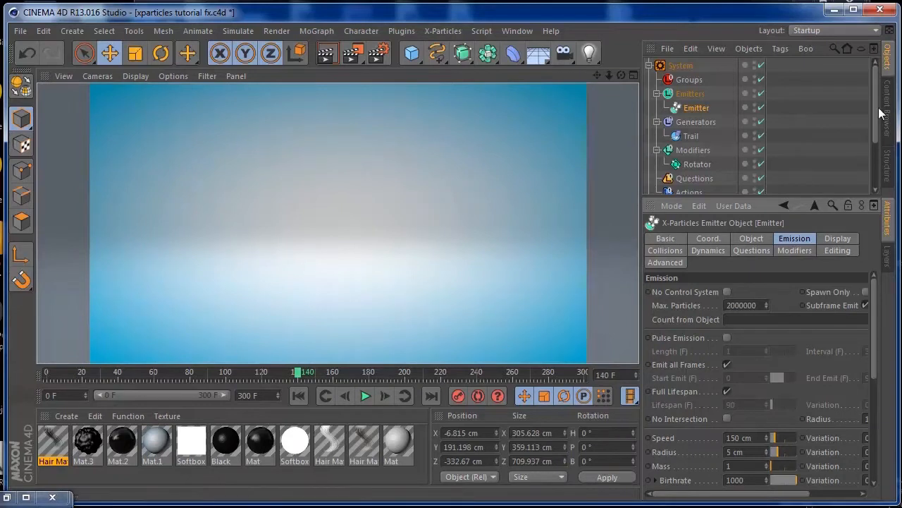
{"action": "left_click_drag", "start_coordinate": [876, 115], "coordinate": [879, 174]}
{"action": "left_click_drag", "start_coordinate": [799, 197], "coordinate": [802, 327]}
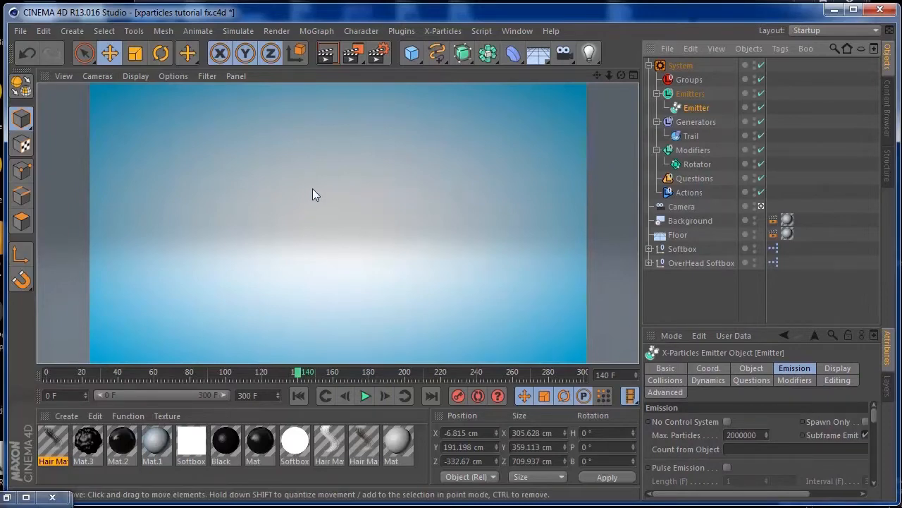
{"action": "left_click", "coordinate": [673, 65]}
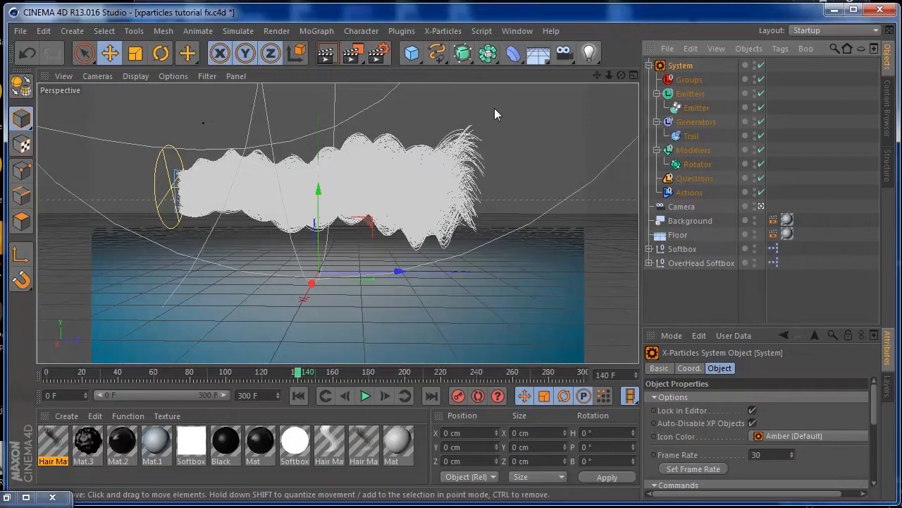
{"action": "left_click", "coordinate": [276, 31]}
{"action": "mouse_move", "coordinate": [231, 34]}
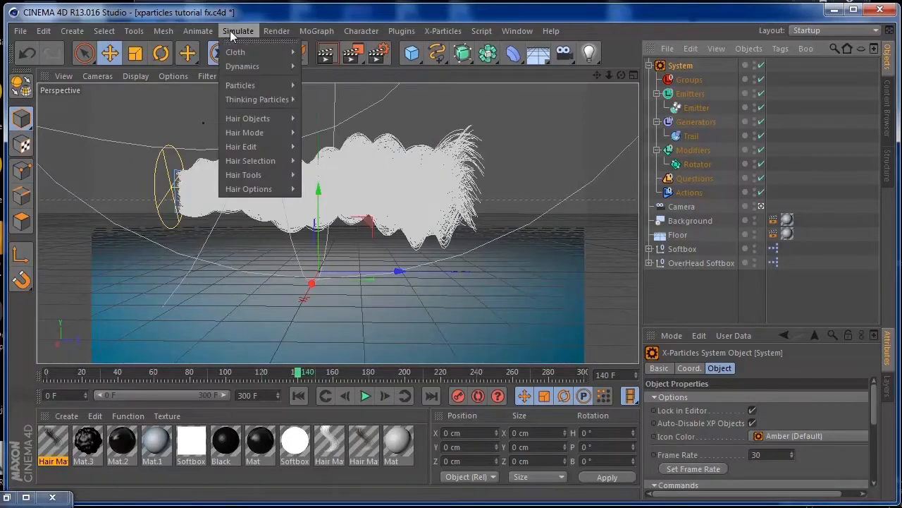
{"action": "mouse_move", "coordinate": [193, 30]}
{"action": "mouse_move", "coordinate": [254, 86]}
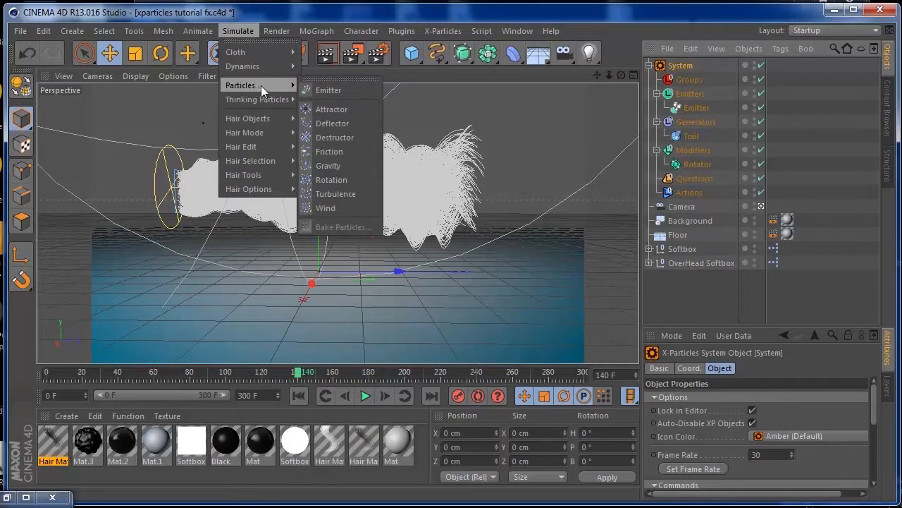
{"action": "mouse_move", "coordinate": [312, 33]}
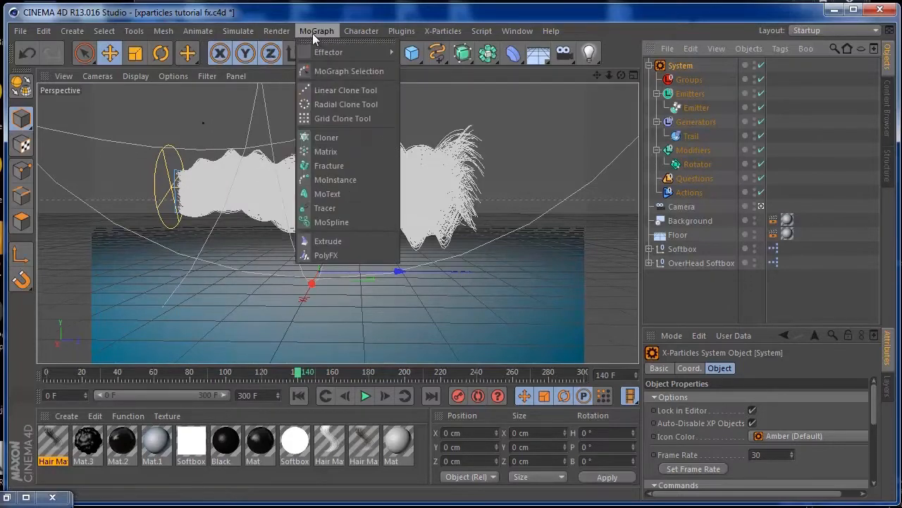
{"action": "left_click", "coordinate": [339, 205]}
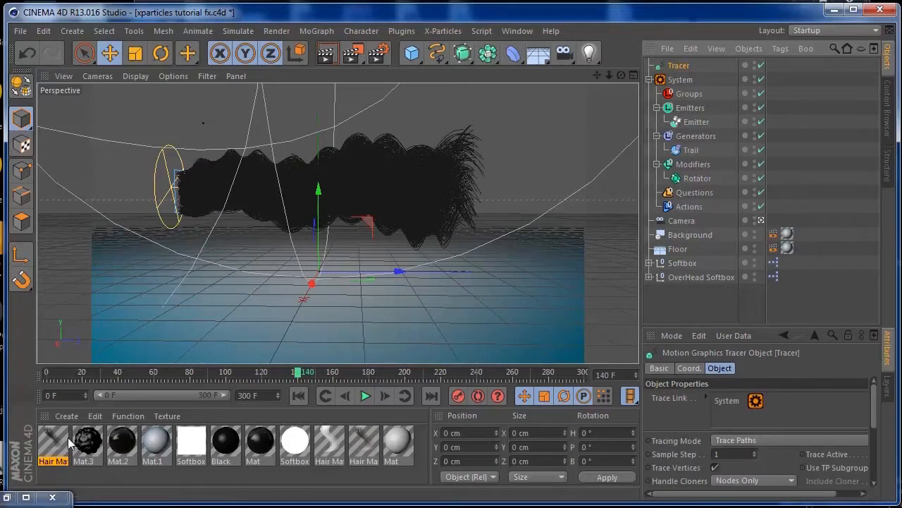
Step: Apply the new black hair material to the Tracer object
{"action": "left_click_drag", "start_coordinate": [54, 443], "coordinate": [171, 399]}
{"action": "left_click_drag", "start_coordinate": [620, 89], "coordinate": [672, 63]}
{"action": "left_click", "coordinate": [672, 63]}
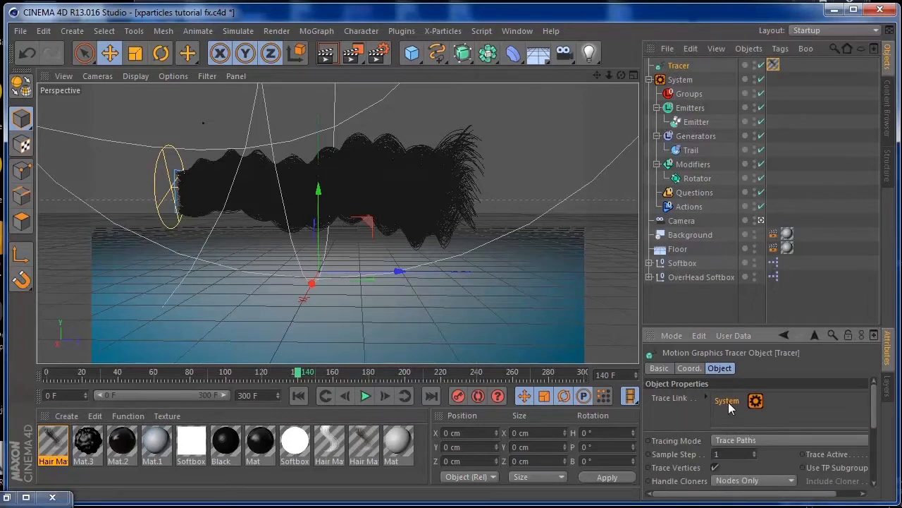
Step: Replace System in the Tracer's Trace Link with the Thinking Particles group All and close the particle settings
{"action": "key", "text": "Delete"}
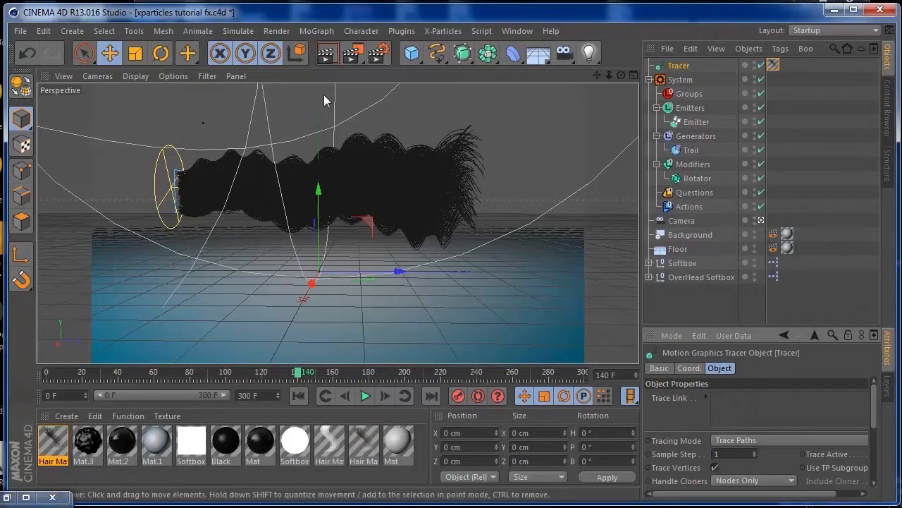
{"action": "left_click", "coordinate": [226, 33]}
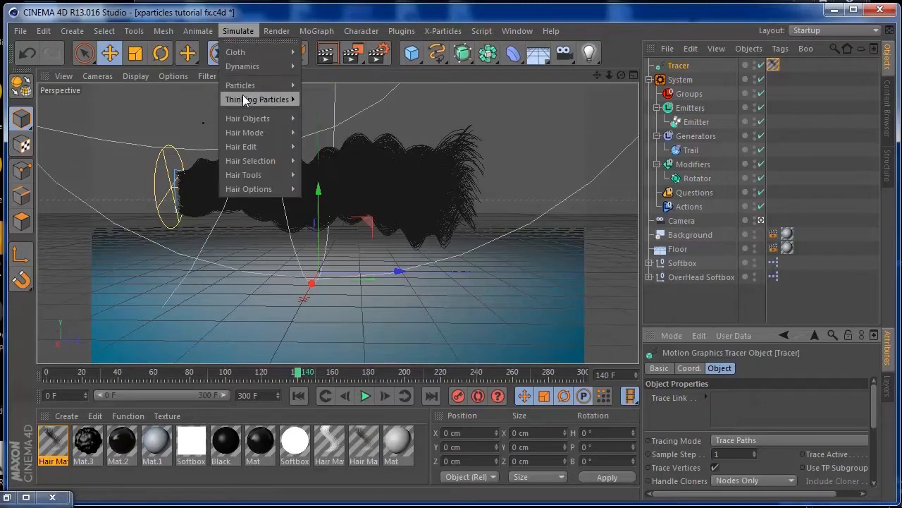
{"action": "mouse_move", "coordinate": [247, 98]}
{"action": "left_click", "coordinate": [352, 119]}
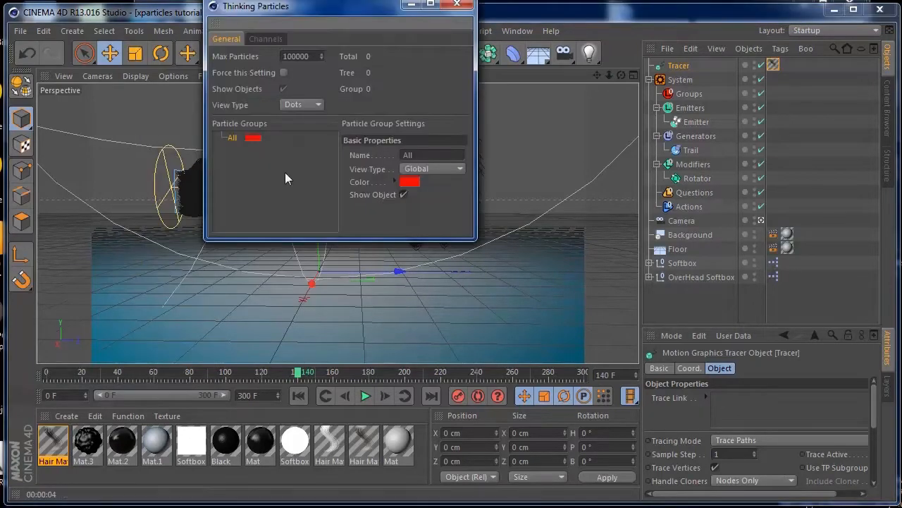
{"action": "mouse_move", "coordinate": [231, 137]}
{"action": "left_mouse_down"}
{"action": "mouse_move", "coordinate": [336, 192]}
{"action": "mouse_move", "coordinate": [750, 356]}
{"action": "mouse_move", "coordinate": [760, 411]}
{"action": "left_mouse_up"}
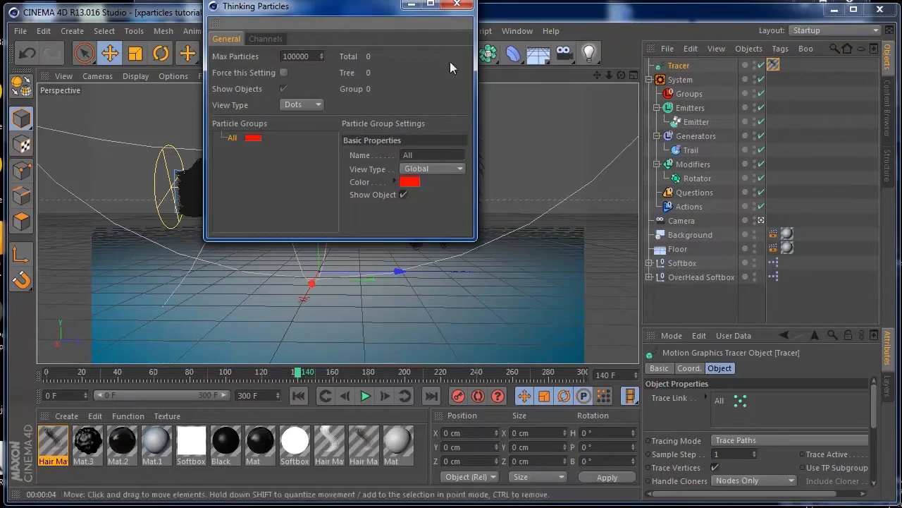
{"action": "left_click", "coordinate": [457, 4]}
Step: Play the traced particles from frame 0 to frame 80 and render that frame in the viewport
{"action": "left_click", "coordinate": [299, 395]}
{"action": "left_click", "coordinate": [366, 396]}
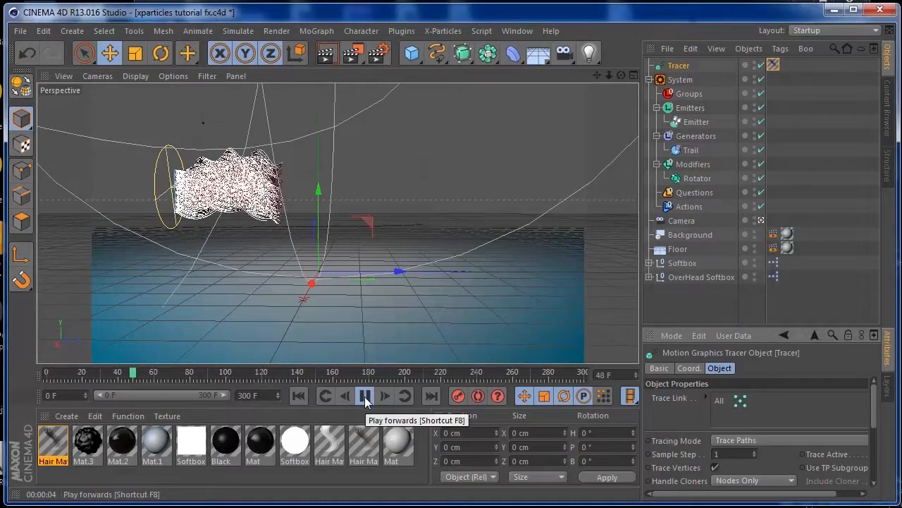
{"action": "left_click", "coordinate": [365, 397]}
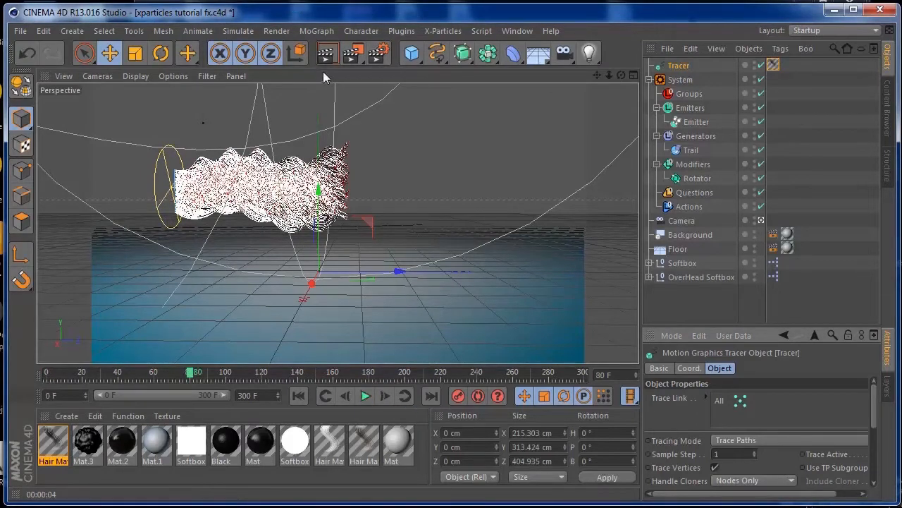
{"action": "left_click", "coordinate": [326, 53]}
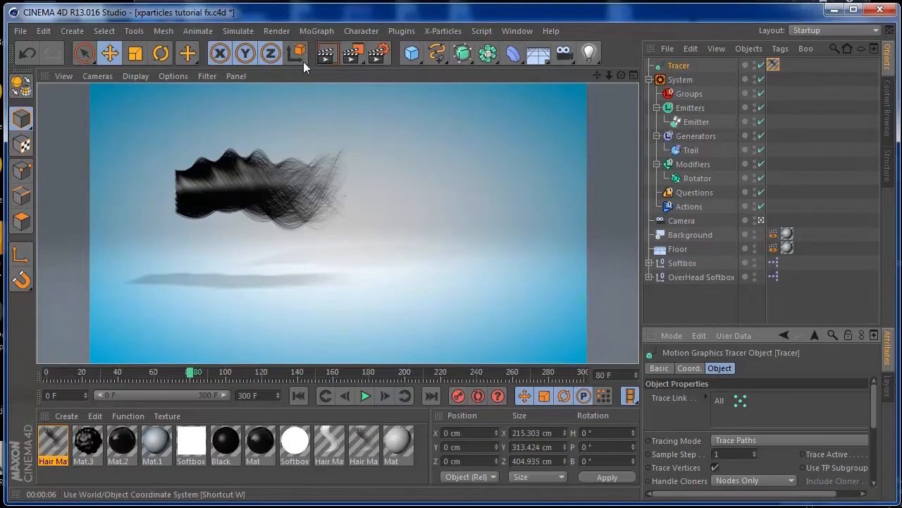
{"action": "left_click", "coordinate": [350, 29]}
{"action": "mouse_move", "coordinate": [401, 30]}
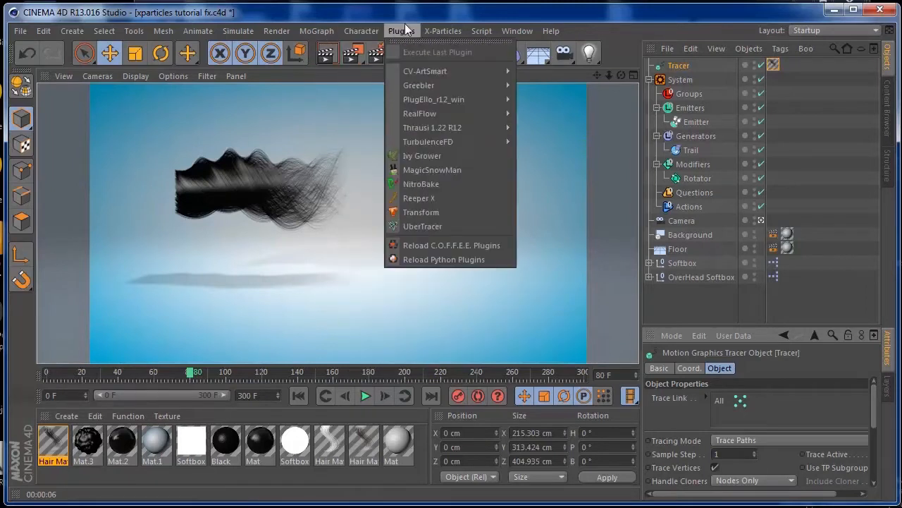
{"action": "left_click", "coordinate": [429, 4]}
{"action": "left_click_drag", "start_coordinate": [462, 54], "coordinate": [487, 15]}
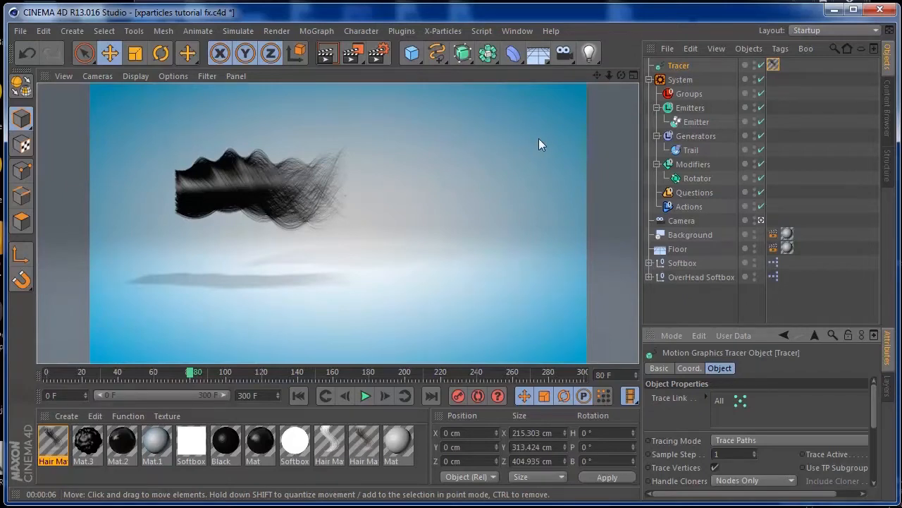
Step: Play the simulation from frame 0 to frame 136 and inspect the traced swirl from several angles
{"action": "left_click", "coordinate": [298, 395]}
{"action": "left_click", "coordinate": [365, 396]}
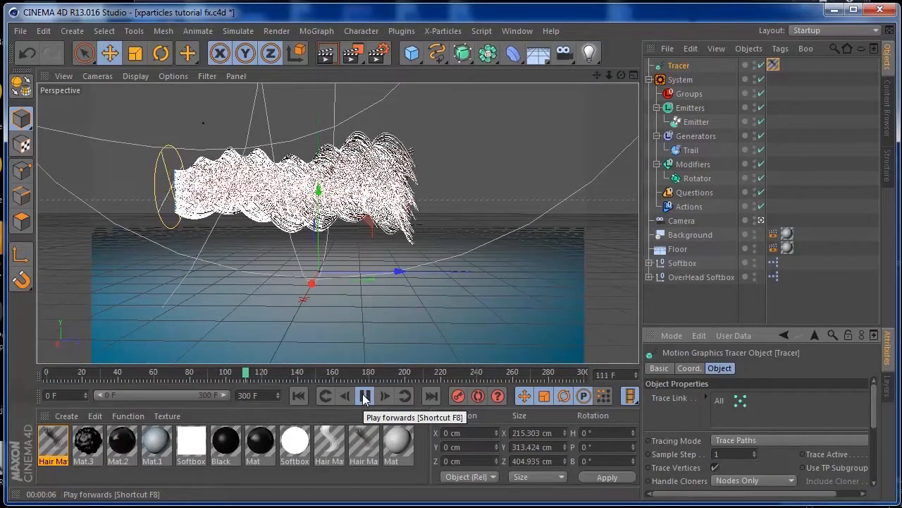
{"action": "left_click", "coordinate": [366, 395]}
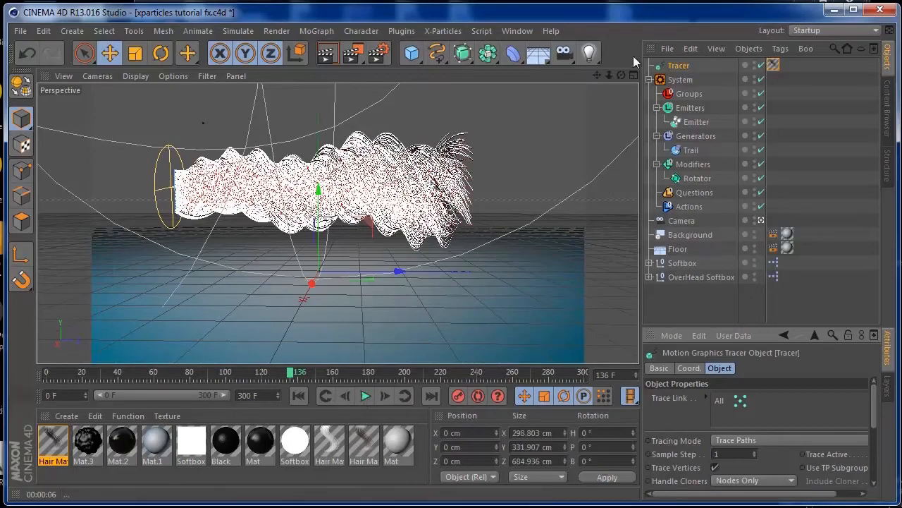
{"action": "left_click_drag", "start_coordinate": [621, 75], "coordinate": [550, 105]}
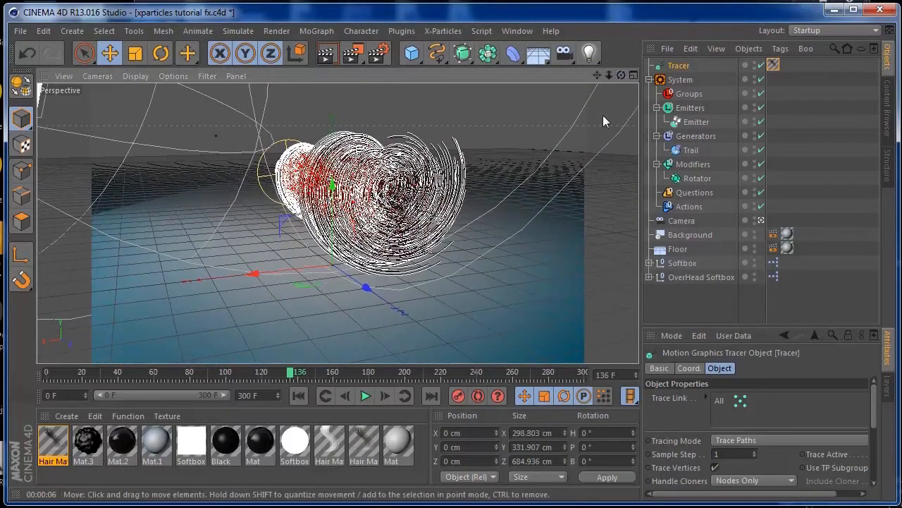
{"action": "left_click_drag", "start_coordinate": [621, 74], "coordinate": [705, 65]}
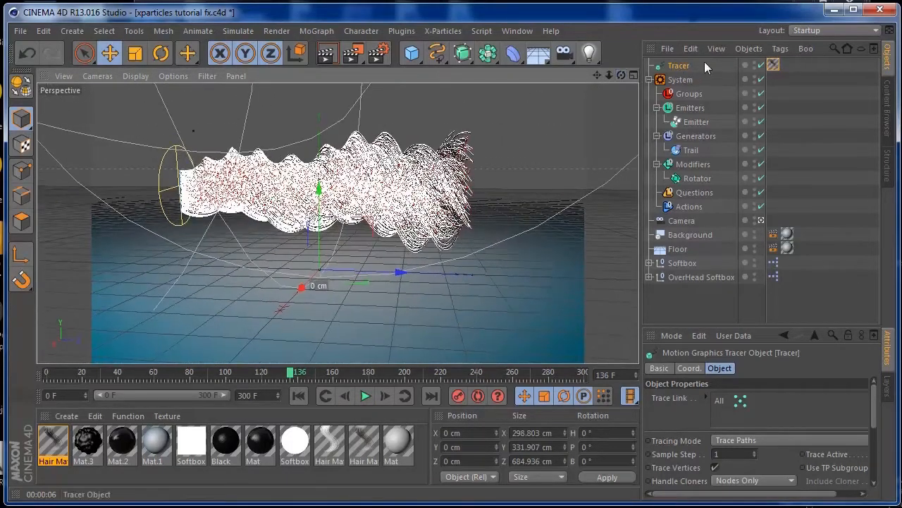
Step: Add a Sprites generator object to the X-Particles System
{"action": "left_click", "coordinate": [677, 81]}
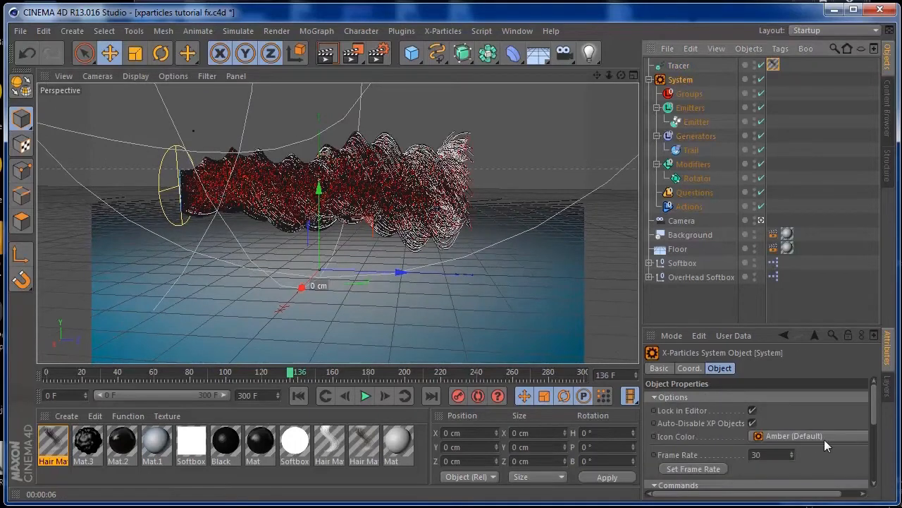
{"action": "left_click_drag", "start_coordinate": [773, 324], "coordinate": [774, 249]}
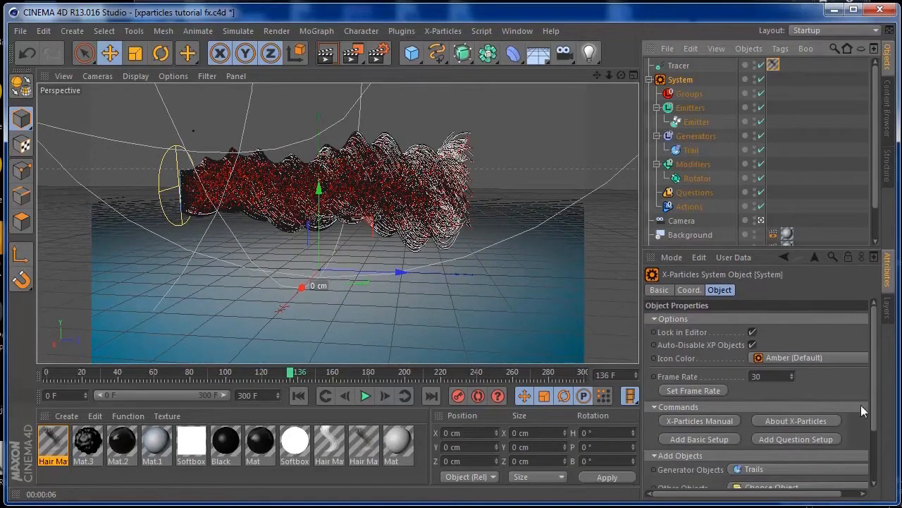
{"action": "scroll", "coordinate": [872, 406], "scroll_direction": "down", "scroll_amount": 3}
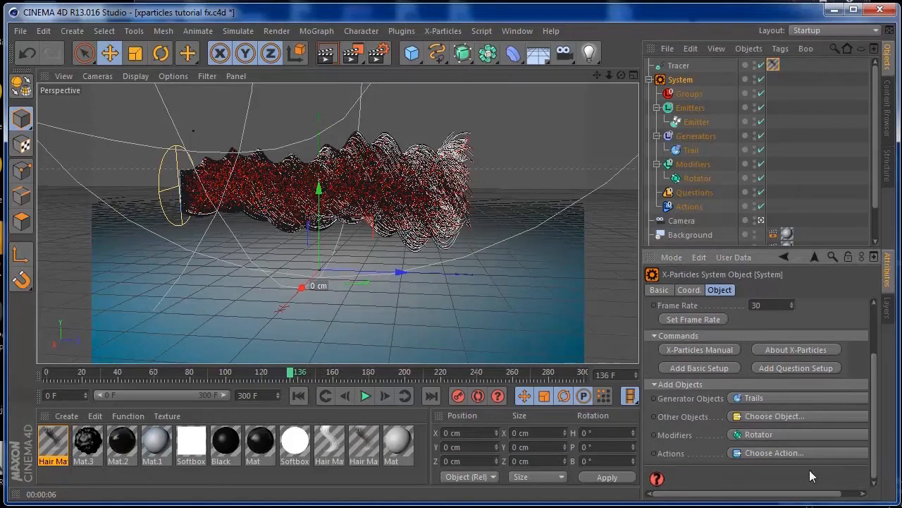
{"action": "left_click_drag", "start_coordinate": [795, 495], "coordinate": [816, 495]}
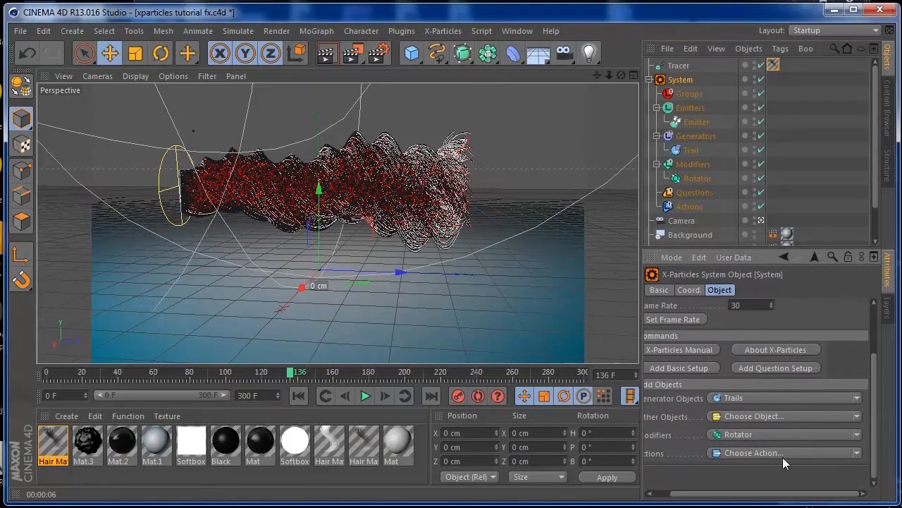
{"action": "left_click", "coordinate": [850, 399]}
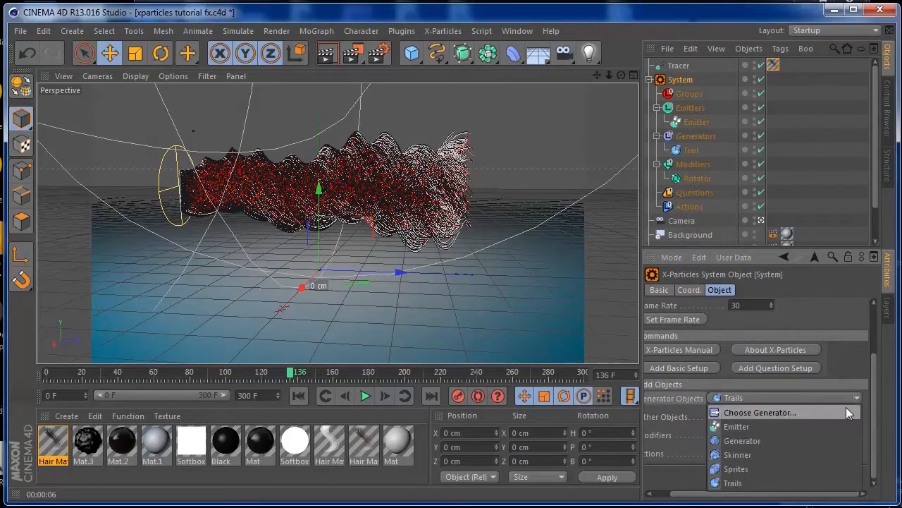
{"action": "left_click", "coordinate": [775, 467]}
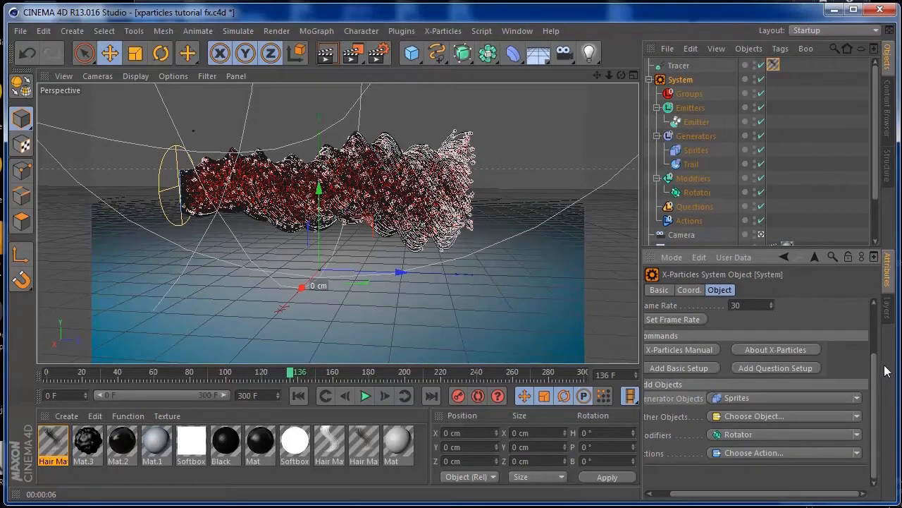
Step: Try Text as the Sprites object's Sprite Type, and set it to Cross instead
{"action": "left_click_drag", "start_coordinate": [876, 367], "coordinate": [875, 384]}
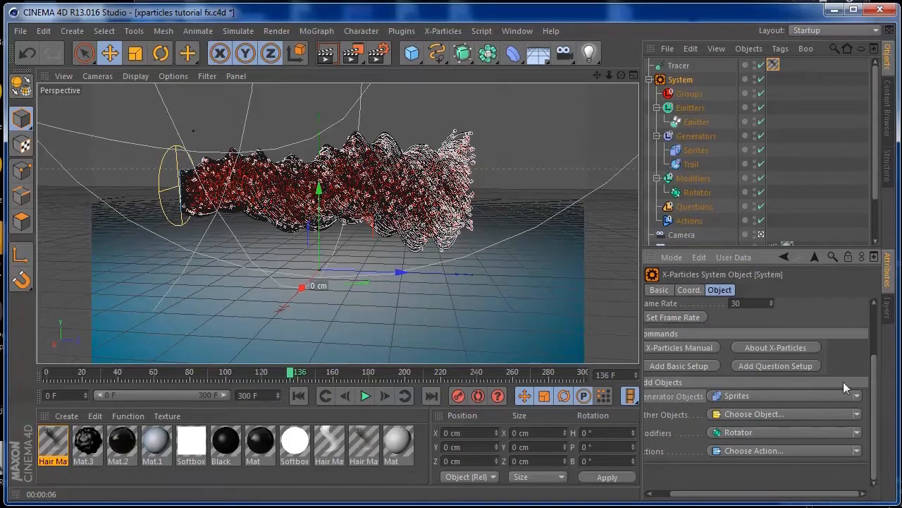
{"action": "left_click", "coordinate": [693, 152]}
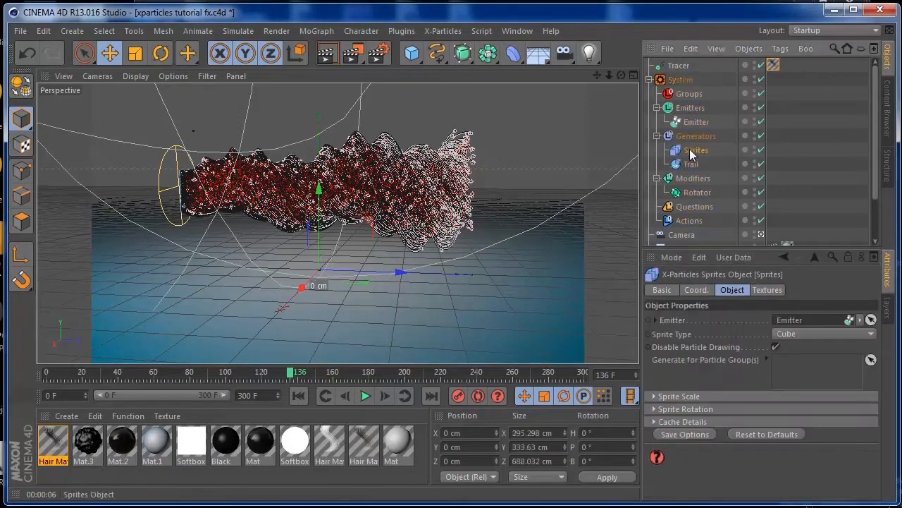
{"action": "left_click", "coordinate": [827, 336]}
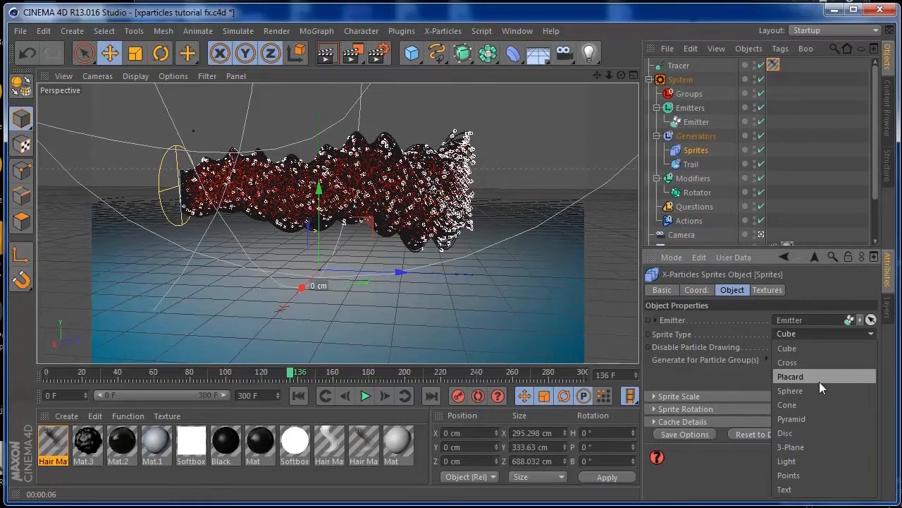
{"action": "left_click", "coordinate": [809, 492]}
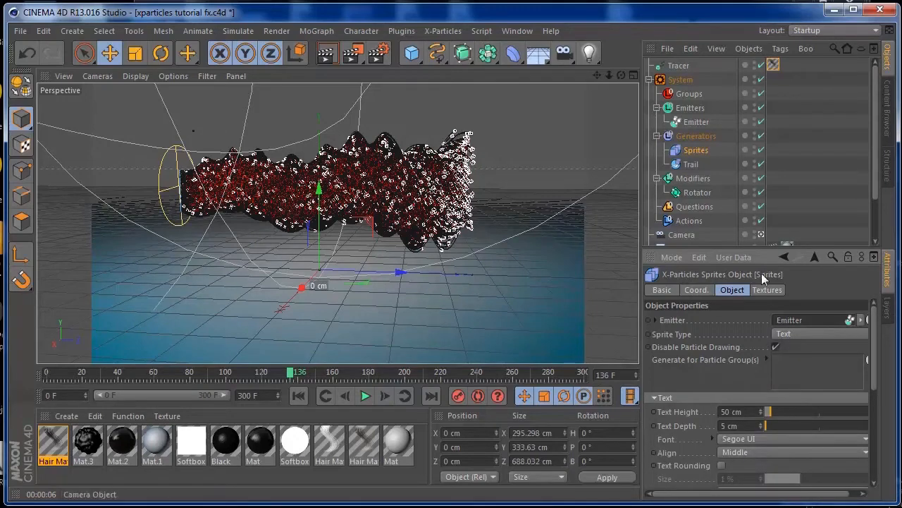
{"action": "left_click", "coordinate": [818, 333]}
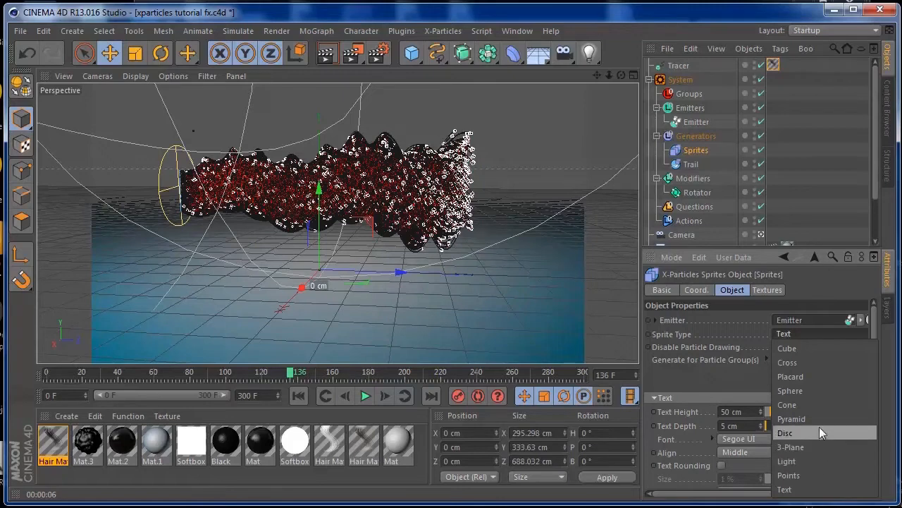
{"action": "left_click", "coordinate": [814, 362]}
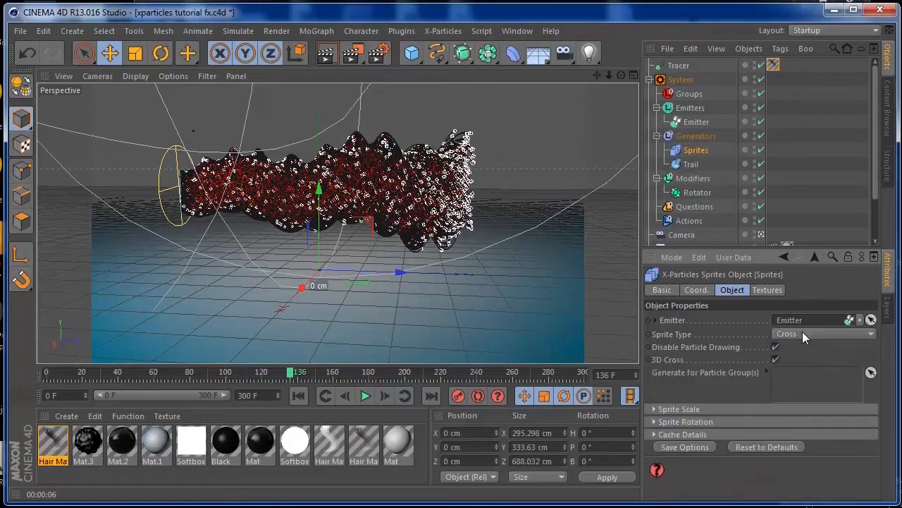
Step: Play the cross sprites from frame 0 to frame 39, adjust the viewing angle and render the viewport
{"action": "left_click", "coordinate": [299, 395]}
{"action": "left_click", "coordinate": [366, 396]}
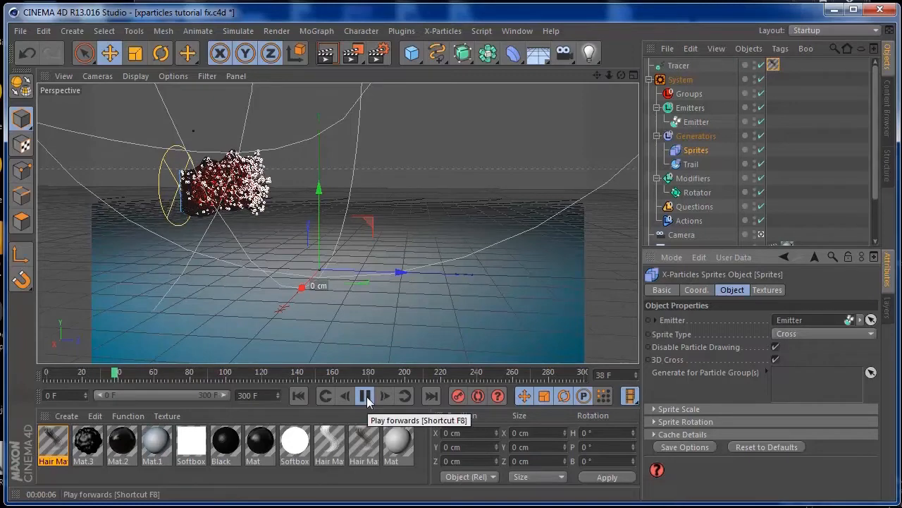
{"action": "left_click_drag", "start_coordinate": [621, 75], "coordinate": [632, 77]}
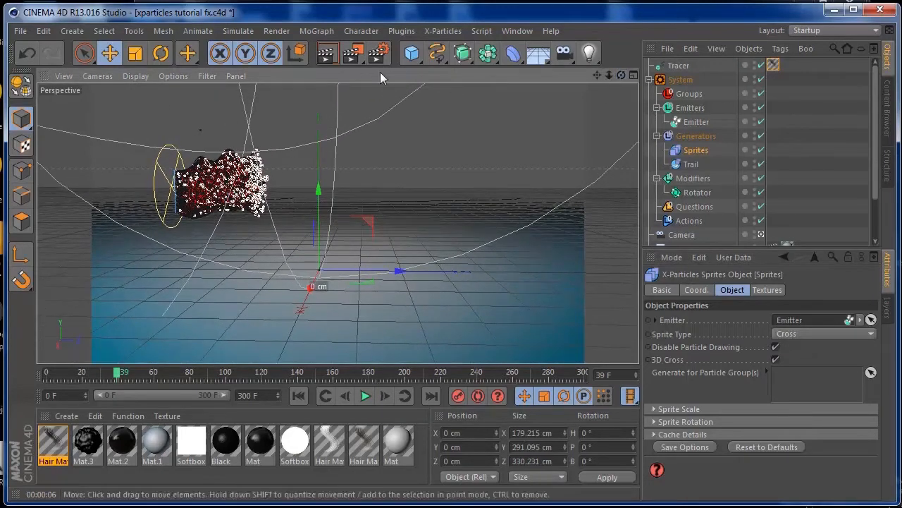
{"action": "left_click", "coordinate": [334, 61]}
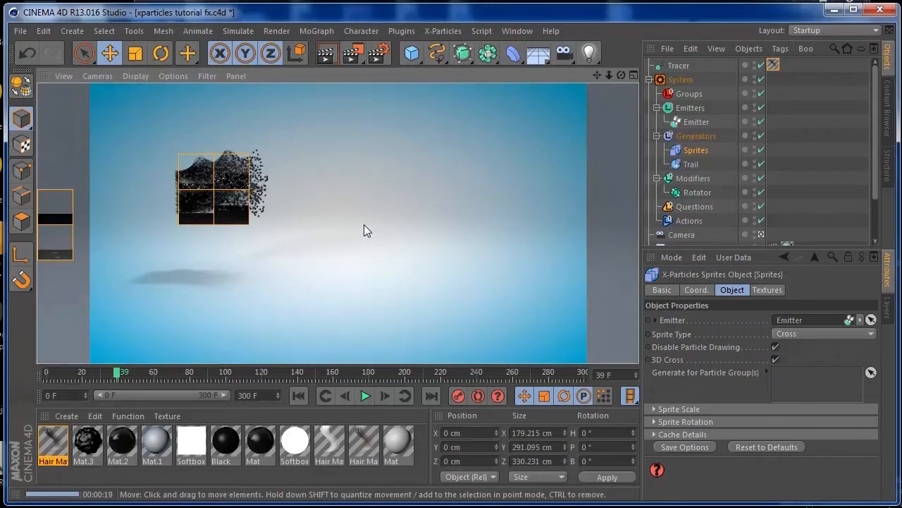
Step: Rewind to frame 0 and lower the Emitter's emission Birthrate to 167
{"action": "left_click", "coordinate": [302, 395]}
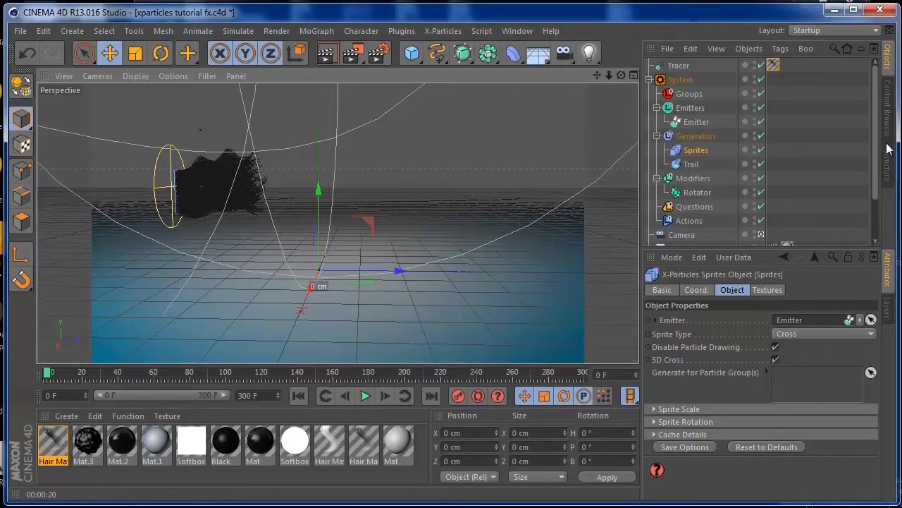
{"action": "left_click", "coordinate": [691, 122]}
{"action": "scroll", "coordinate": [878, 172], "scroll_direction": "down", "scroll_amount": 3}
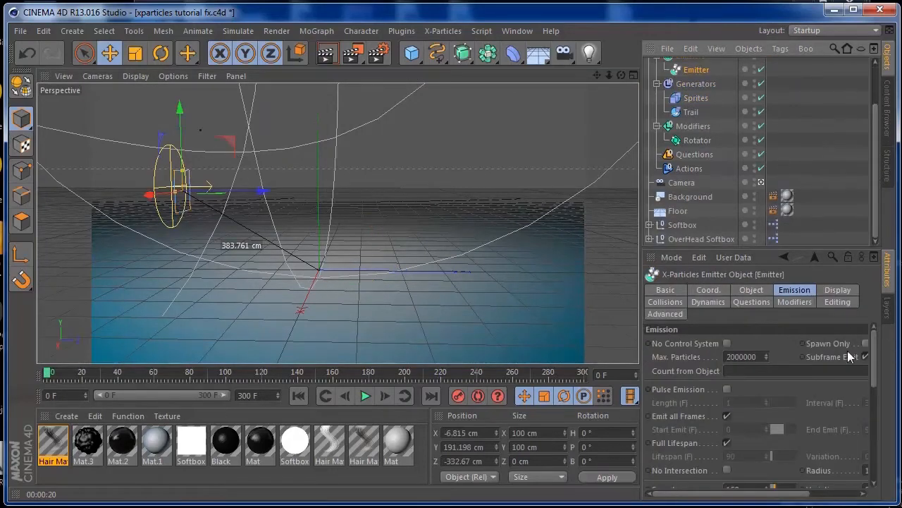
{"action": "left_click_drag", "start_coordinate": [873, 354], "coordinate": [878, 402]}
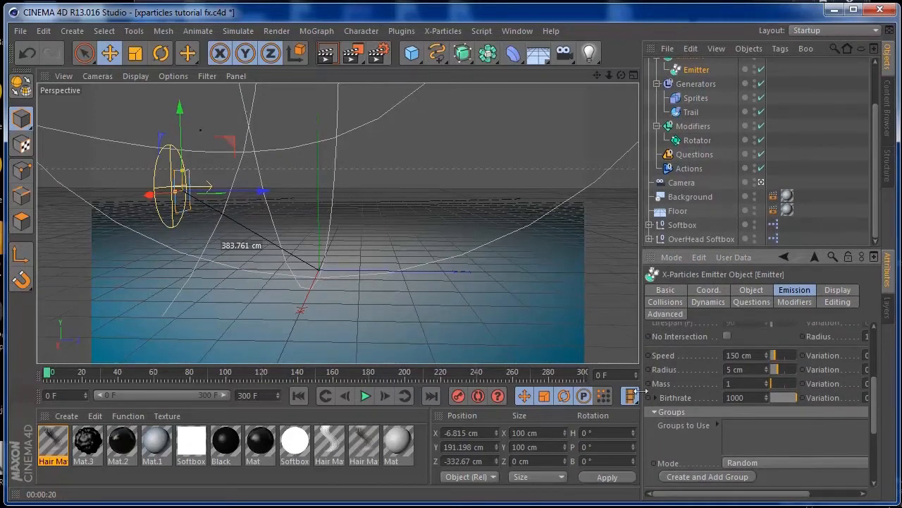
{"action": "mouse_move", "coordinate": [782, 402]}
{"action": "left_mouse_down"}
{"action": "mouse_move", "coordinate": [785, 395]}
{"action": "mouse_move", "coordinate": [775, 398]}
{"action": "left_mouse_up"}
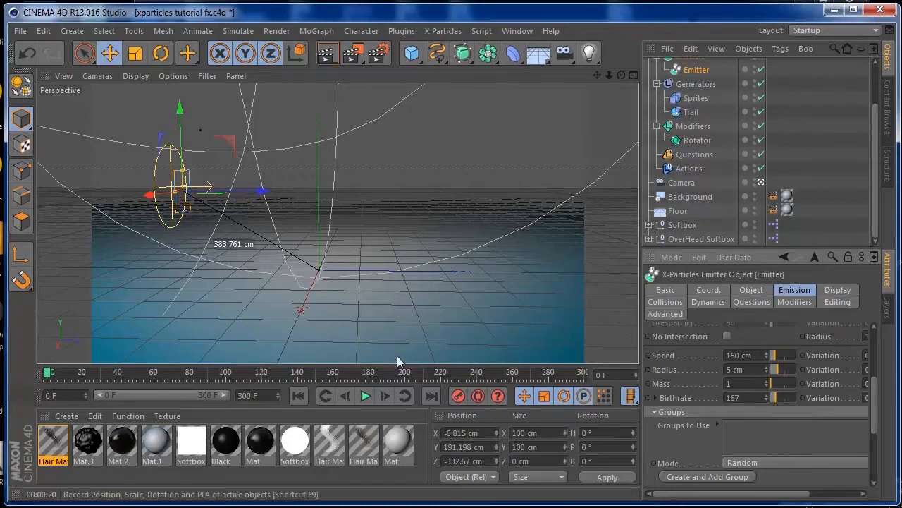
Step: Play the reduced emission to frame 119 and render that frame in the viewport
{"action": "left_click", "coordinate": [366, 397]}
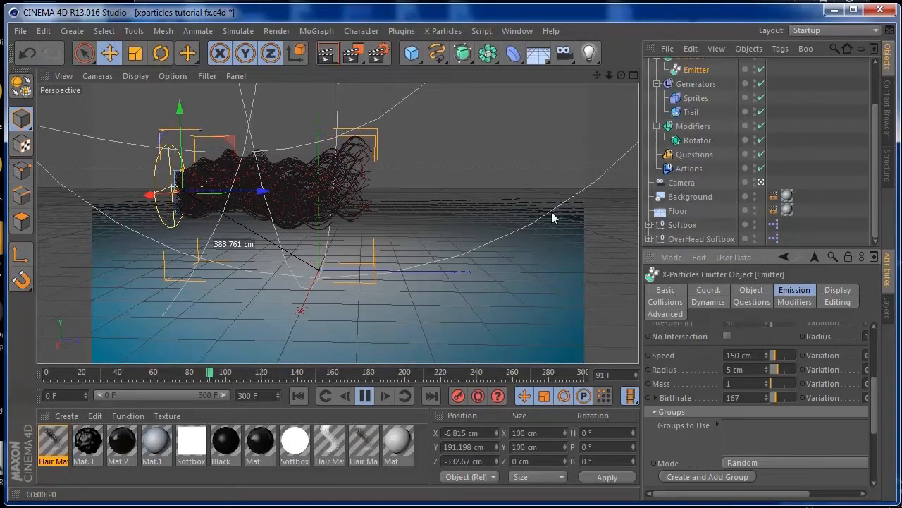
{"action": "left_click", "coordinate": [367, 396]}
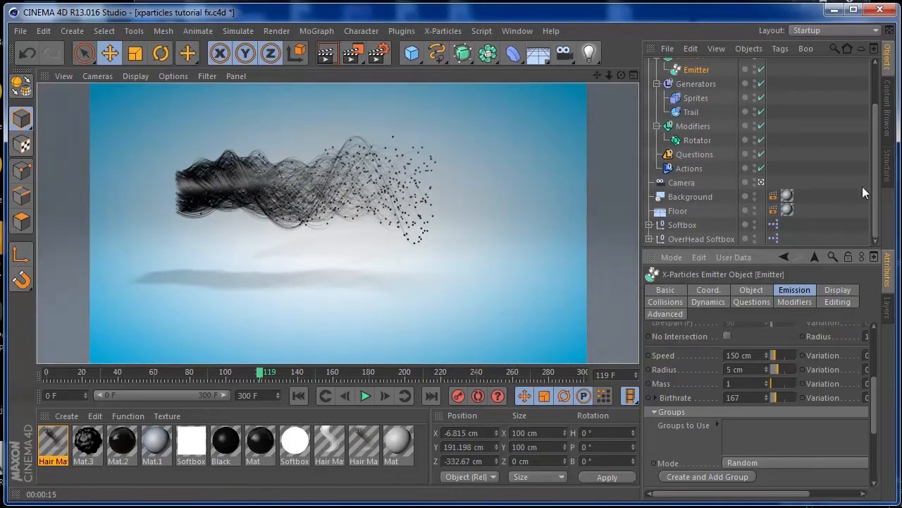
Step: Set the Emitter's Speed to 215 cm, Radius to 2 cm and Birthrate to 90, with the timeline rewound to frame 0
{"action": "left_click_drag", "start_coordinate": [872, 421], "coordinate": [858, 330]}
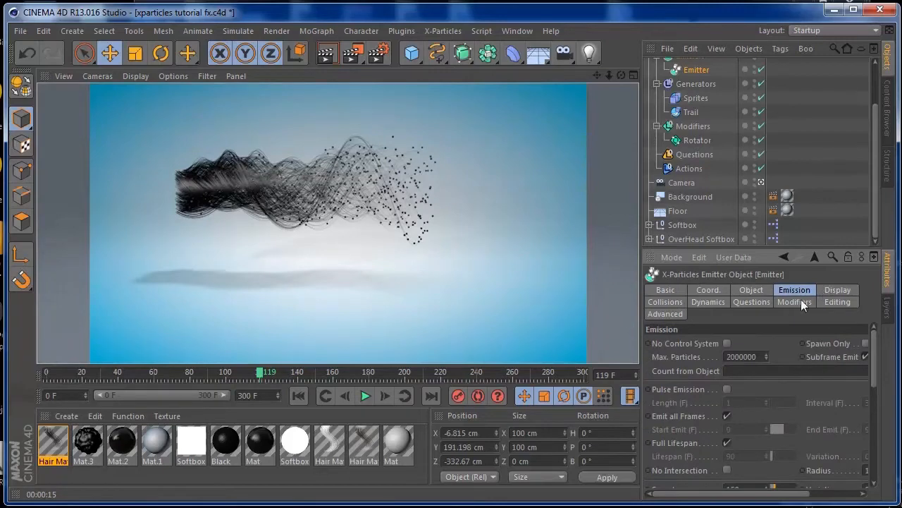
{"action": "left_click", "coordinate": [689, 71]}
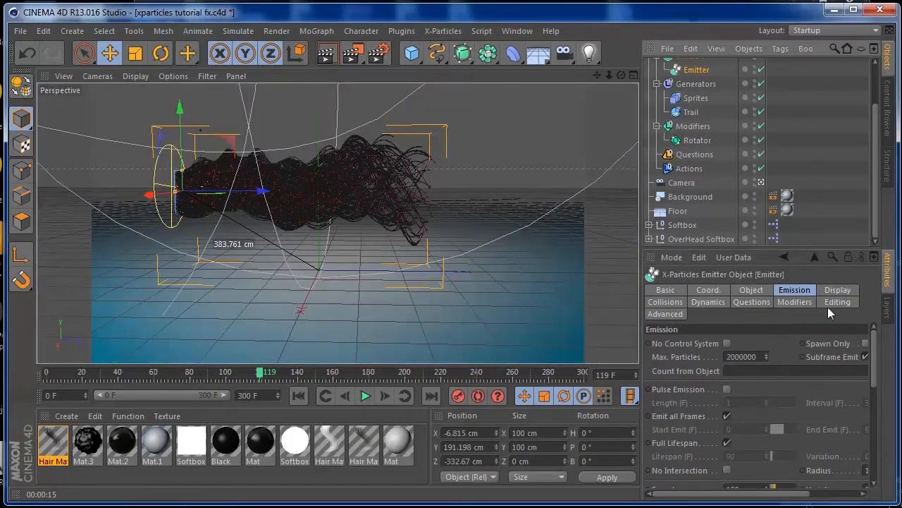
{"action": "left_click_drag", "start_coordinate": [871, 361], "coordinate": [872, 400]}
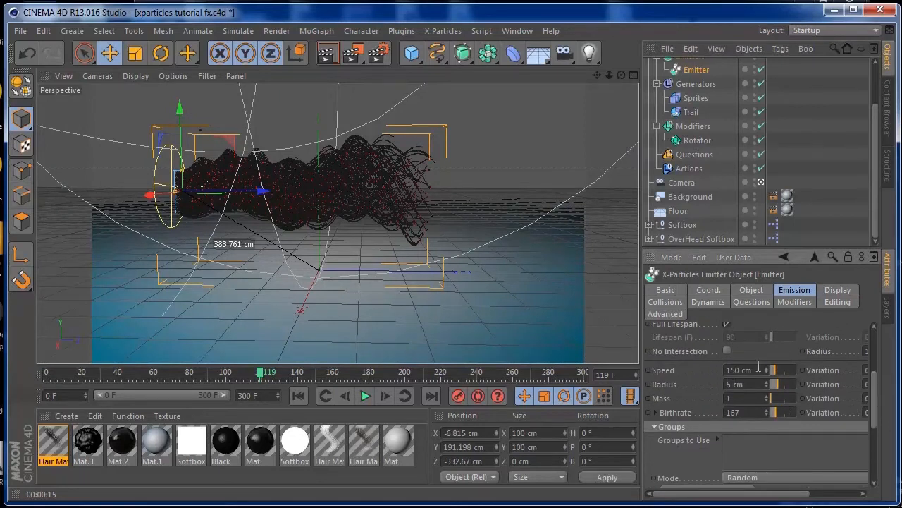
{"action": "left_click_drag", "start_coordinate": [767, 371], "coordinate": [767, 332]}
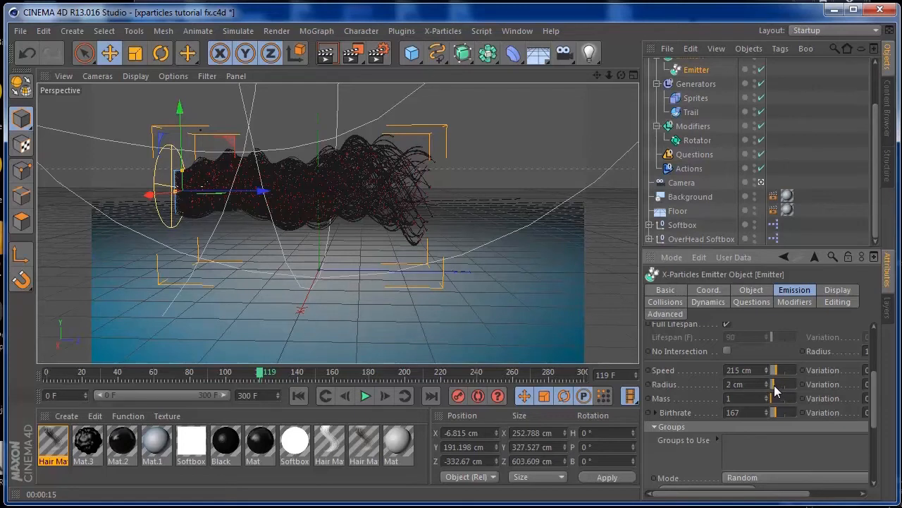
{"action": "left_click", "coordinate": [298, 396]}
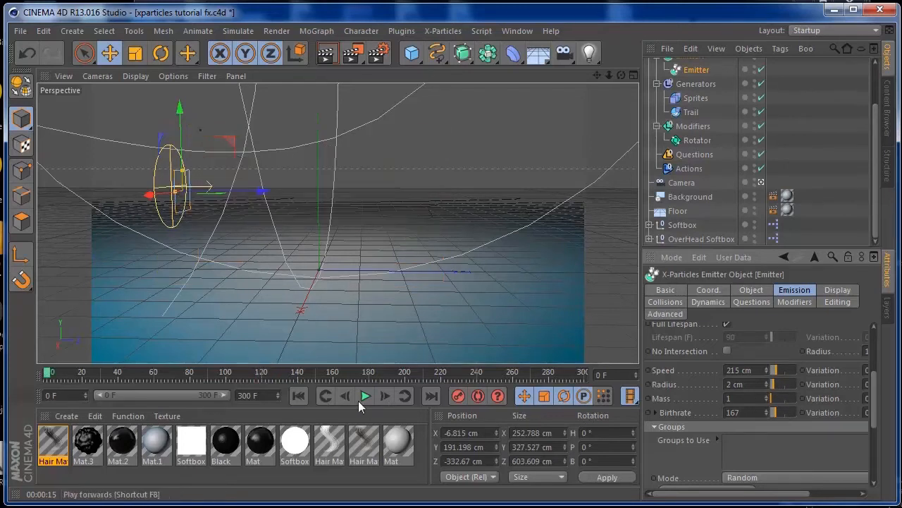
{"action": "left_click", "coordinate": [774, 413]}
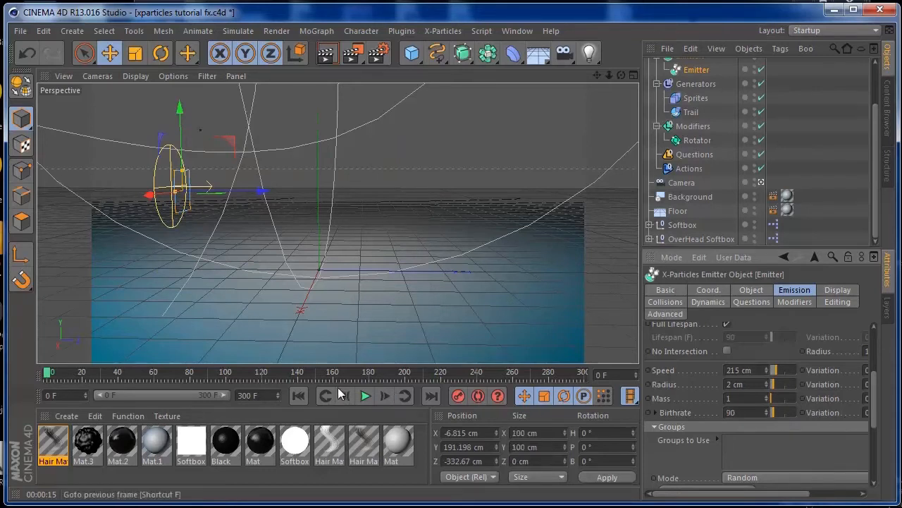
Step: Play the simulation with the new emission settings to frame 106 and render the viewport
{"action": "left_click", "coordinate": [365, 397]}
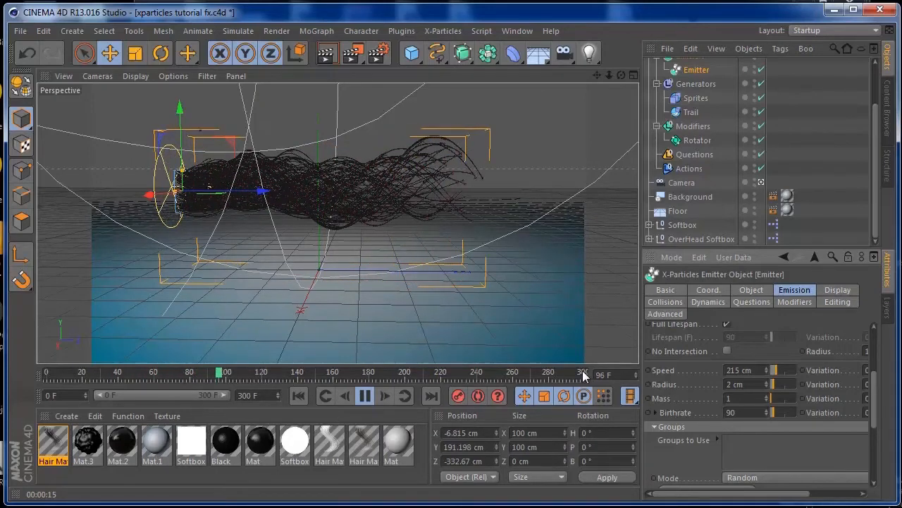
{"action": "left_click", "coordinate": [364, 396]}
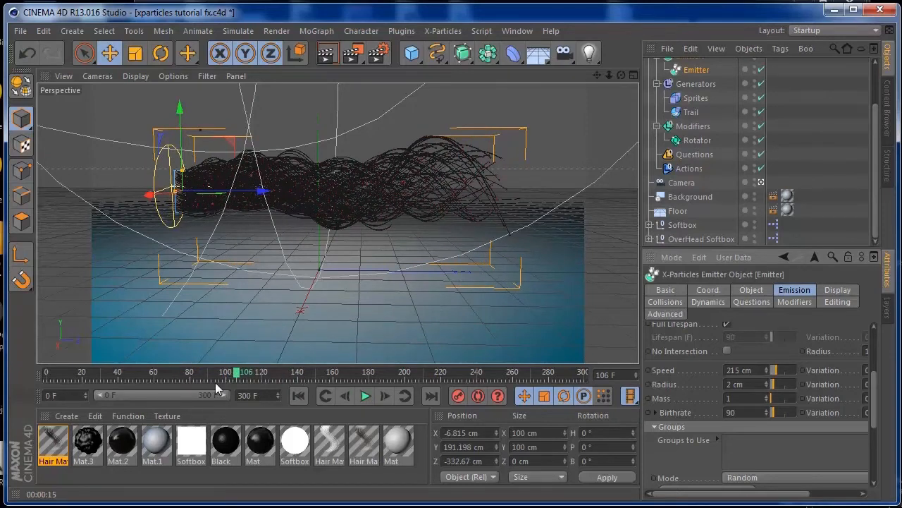
{"action": "left_click", "coordinate": [333, 57]}
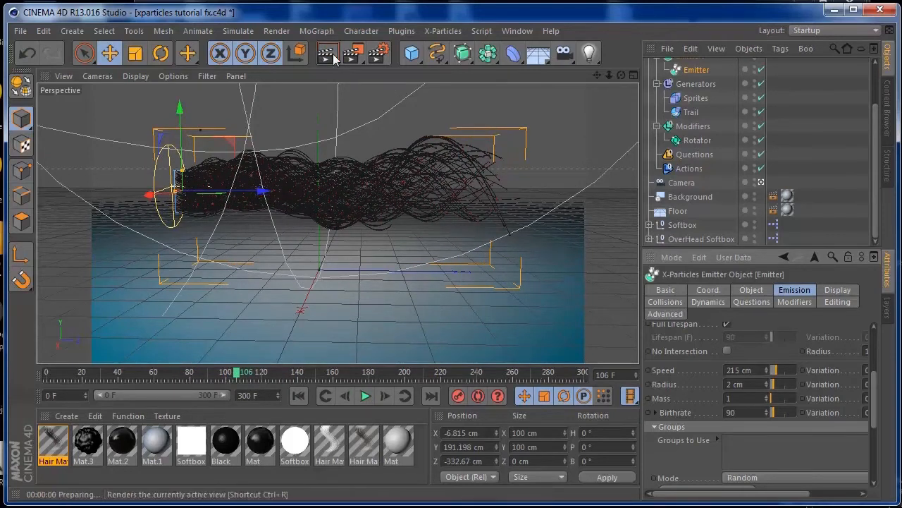